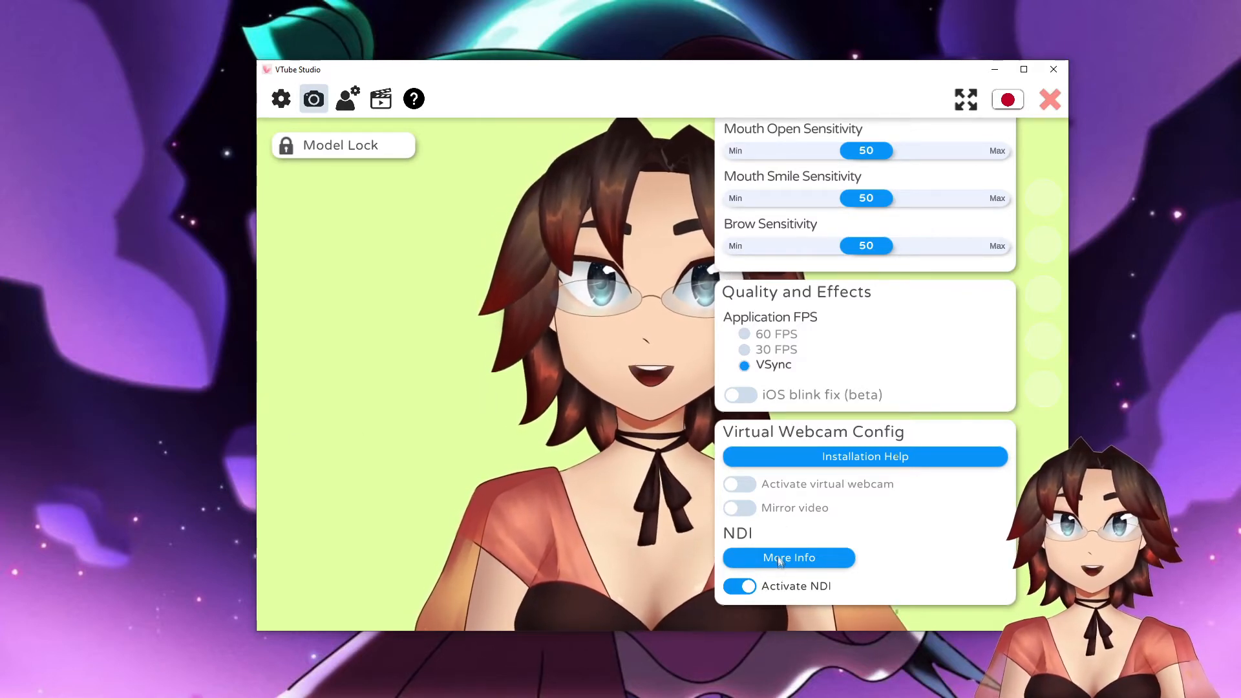
# - Look up the official VTube Studio documentation for NDI and dismiss the NDI information message
pyautogui.click(799, 554)
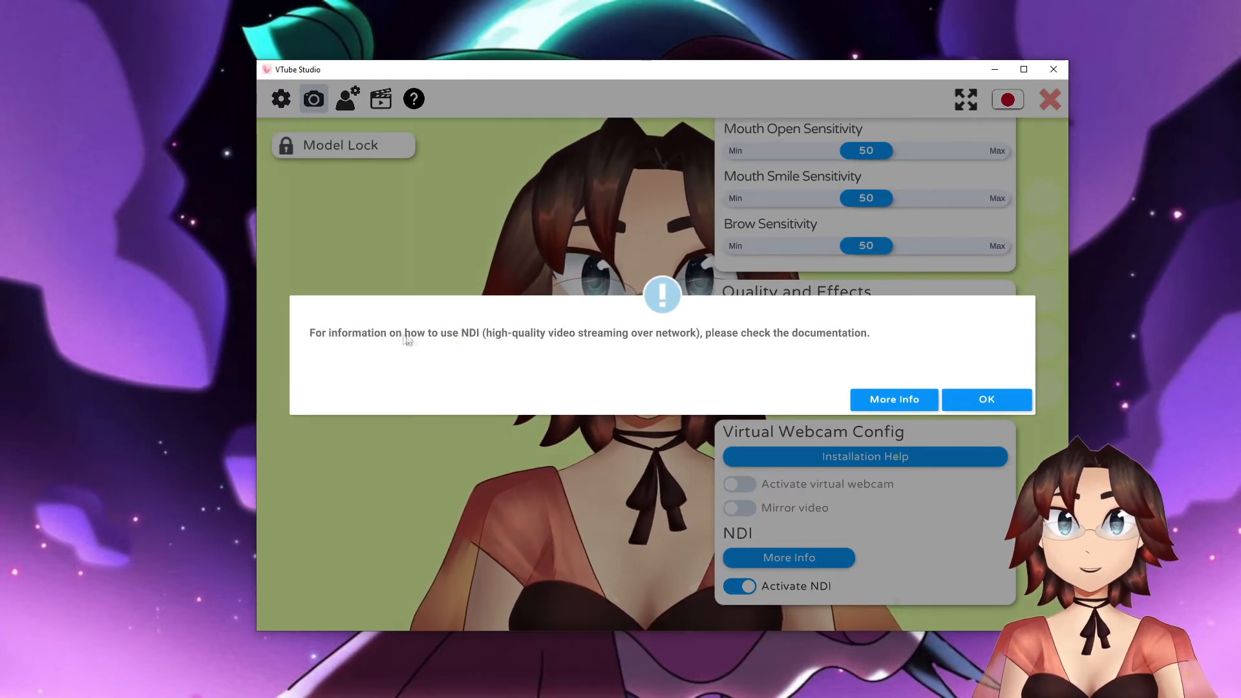
pyautogui.click(929, 400)
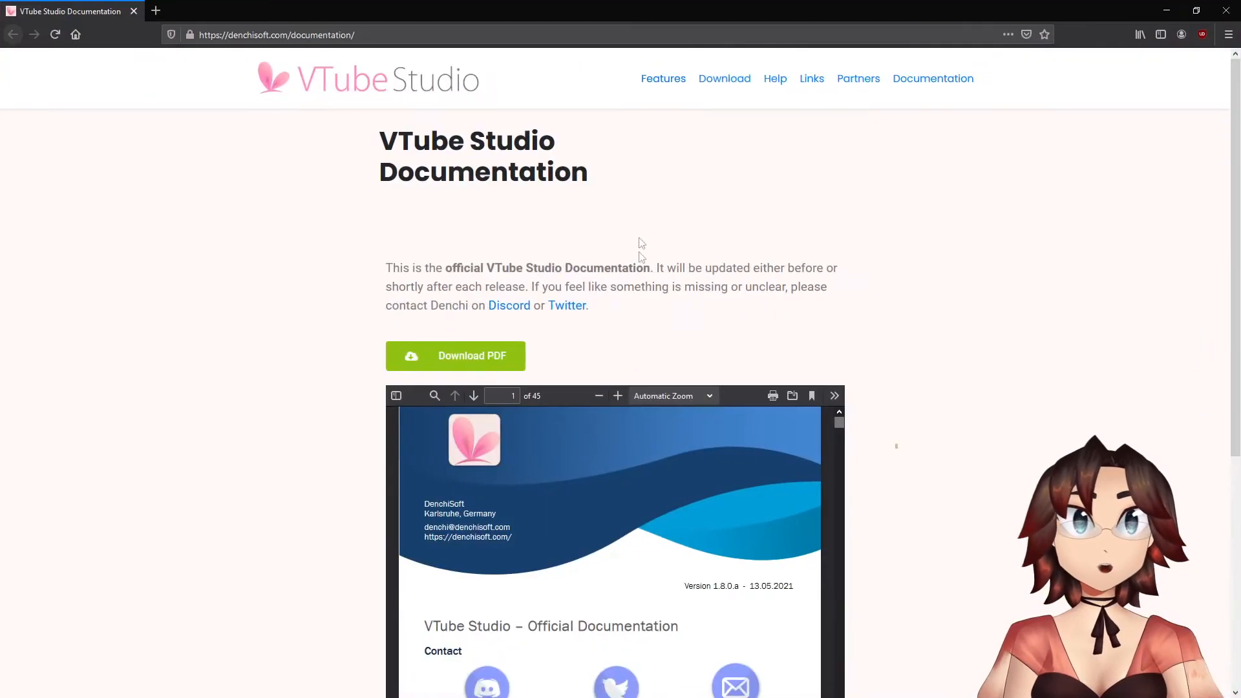
pyautogui.scroll(-5, 878, 330)
pyautogui.scroll(5, 882, 327)
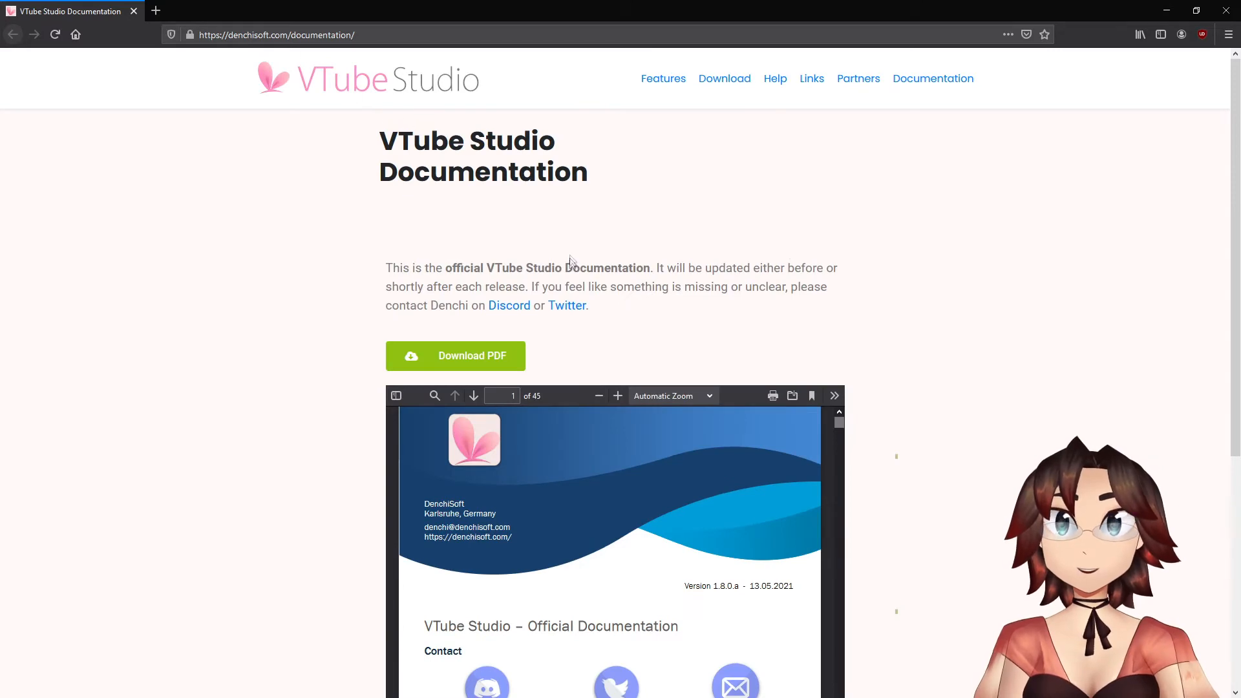
pyautogui.scroll(-2, 570, 261)
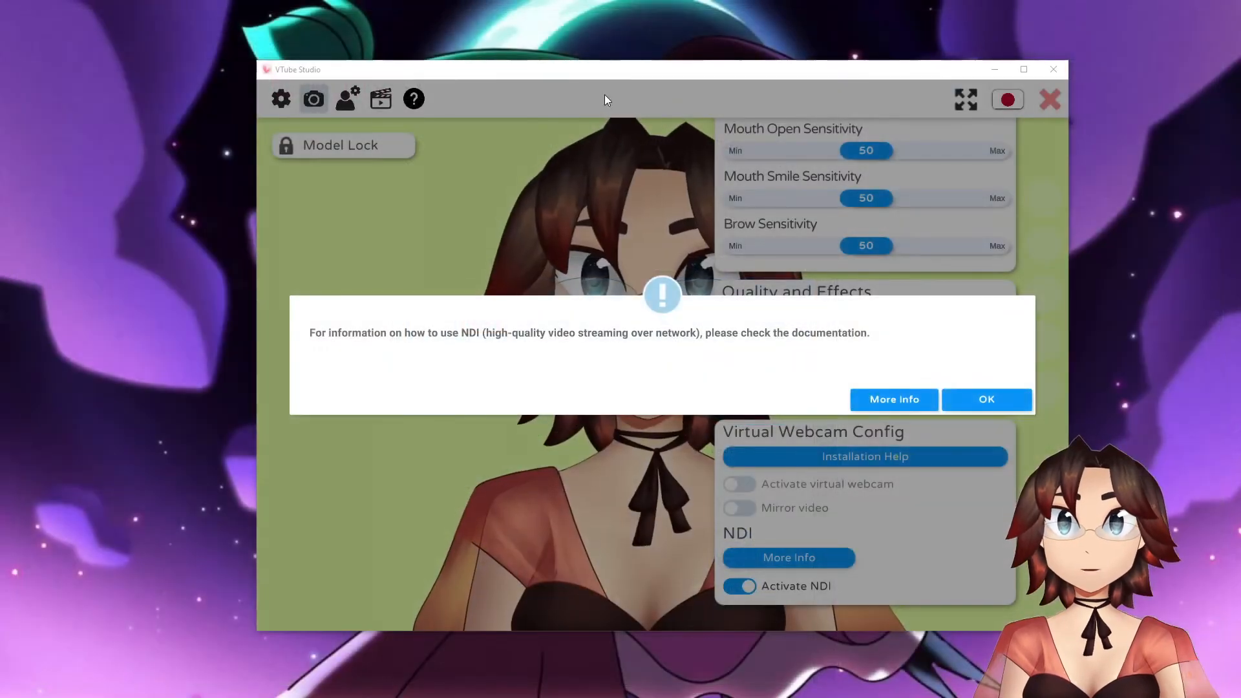
pyautogui.click(980, 397)
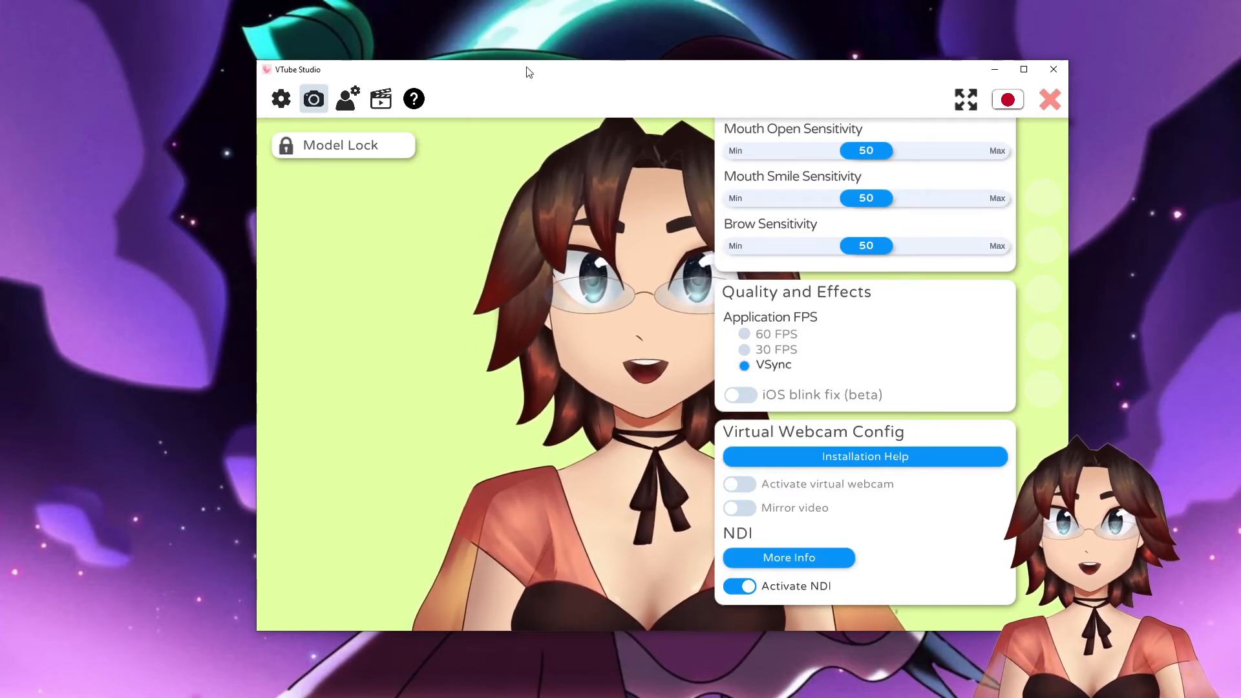
pyautogui.moveTo(527, 67); pyautogui.dragTo(576, 56)
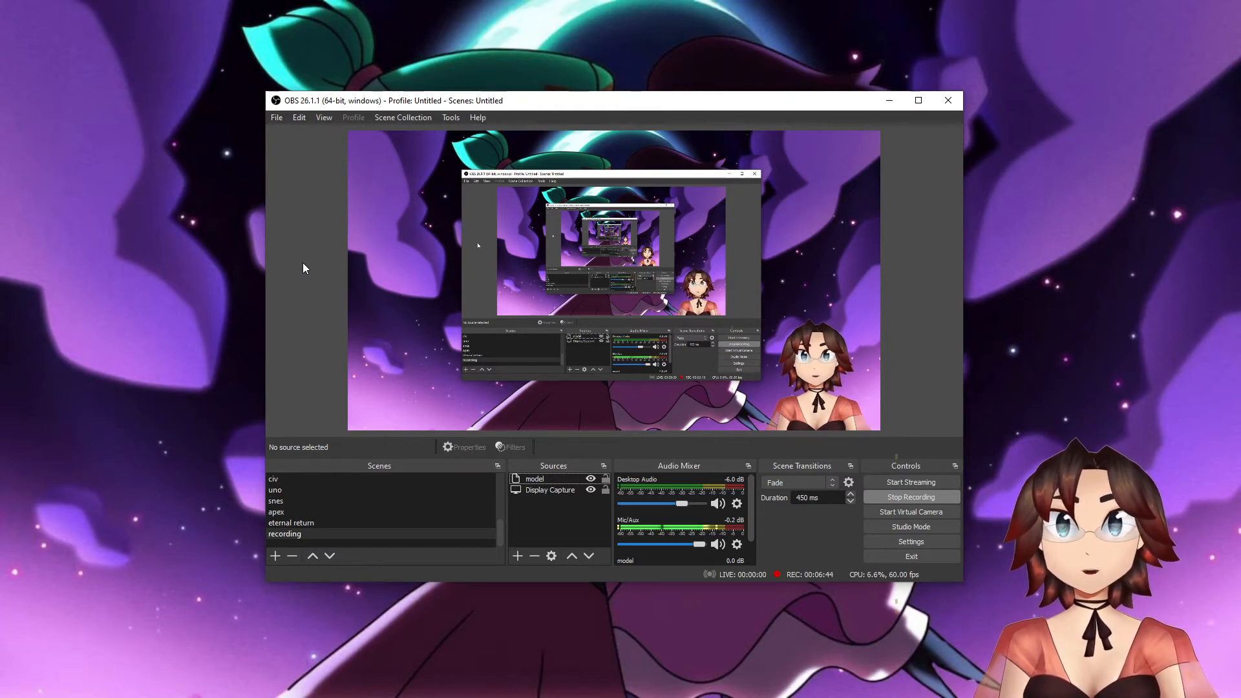
pyautogui.click(324, 117)
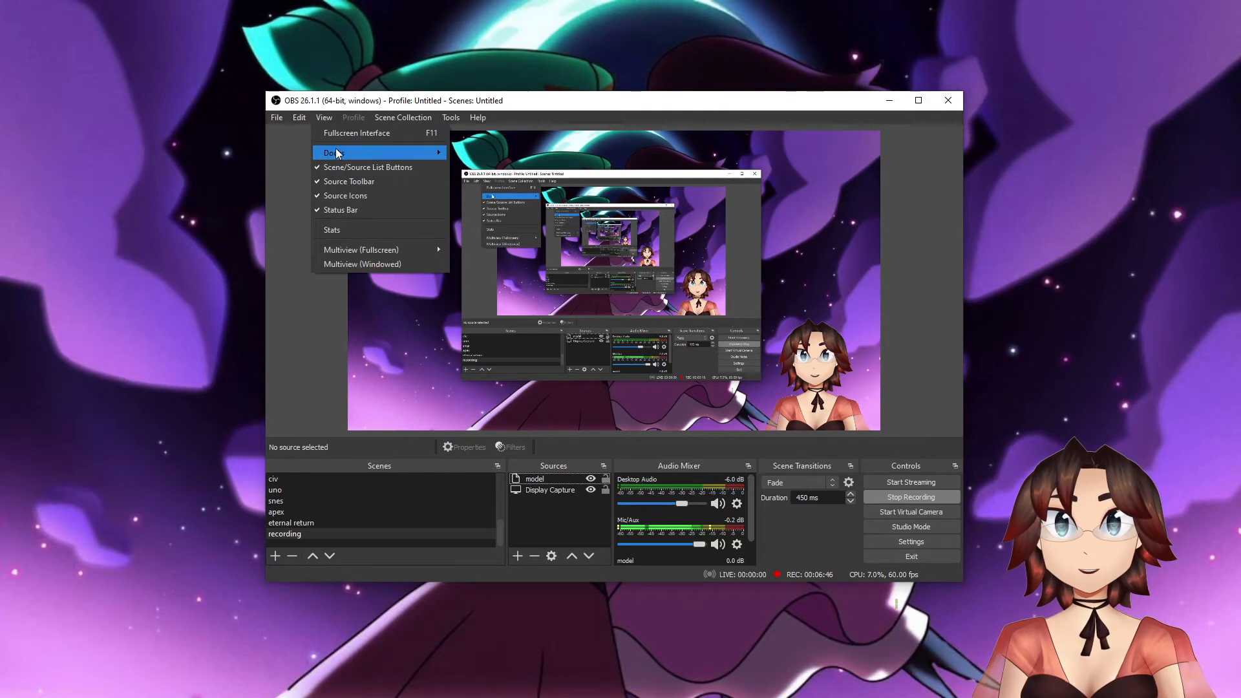
pyautogui.moveTo(372, 152)
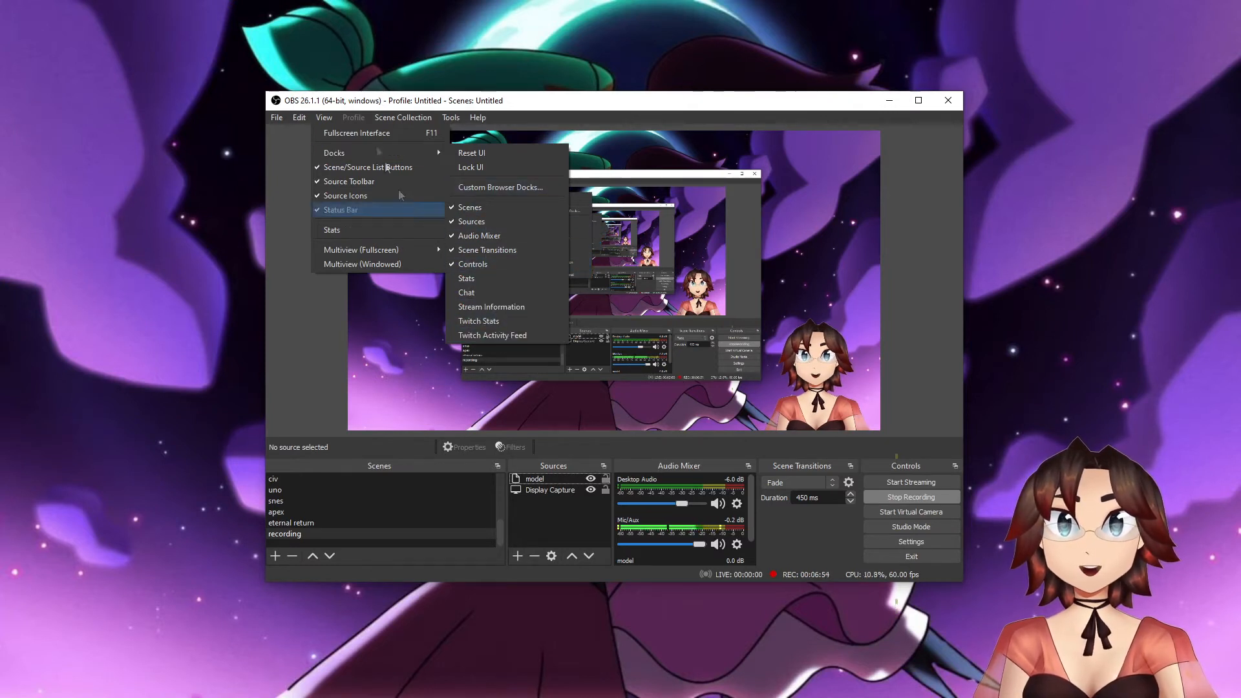
pyautogui.click(270, 167)
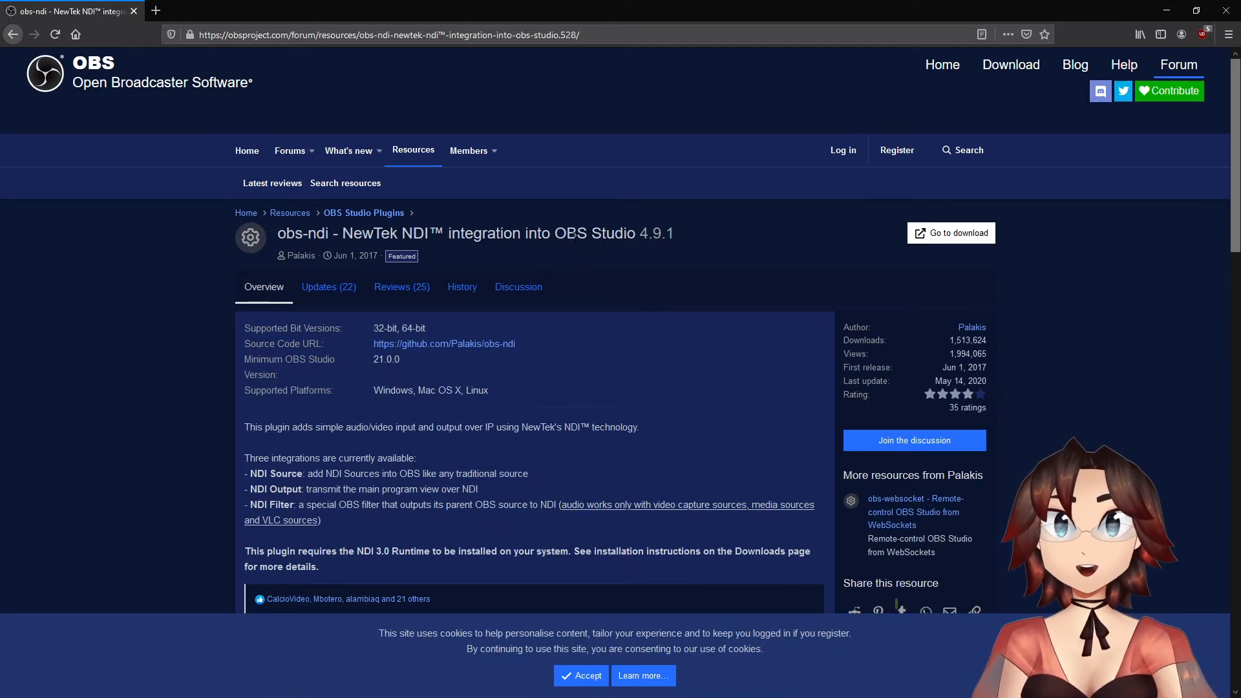
# - Review the obs-ndi plugin's overview on the OBS forum and open its GitHub source code repository
pyautogui.scroll(-3, 574, 238)
pyautogui.scroll(2, 574, 238)
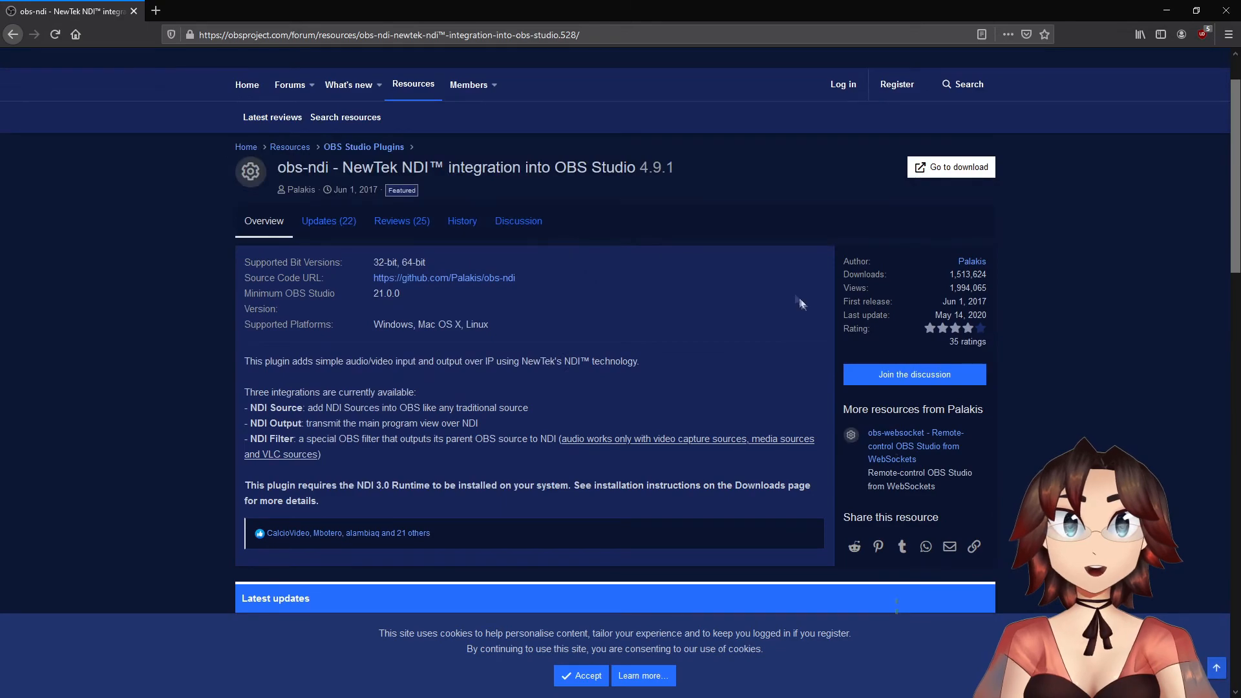
pyautogui.scroll(-6, 722, 321)
pyautogui.scroll(-4, 548, 320)
pyautogui.scroll(11, 525, 317)
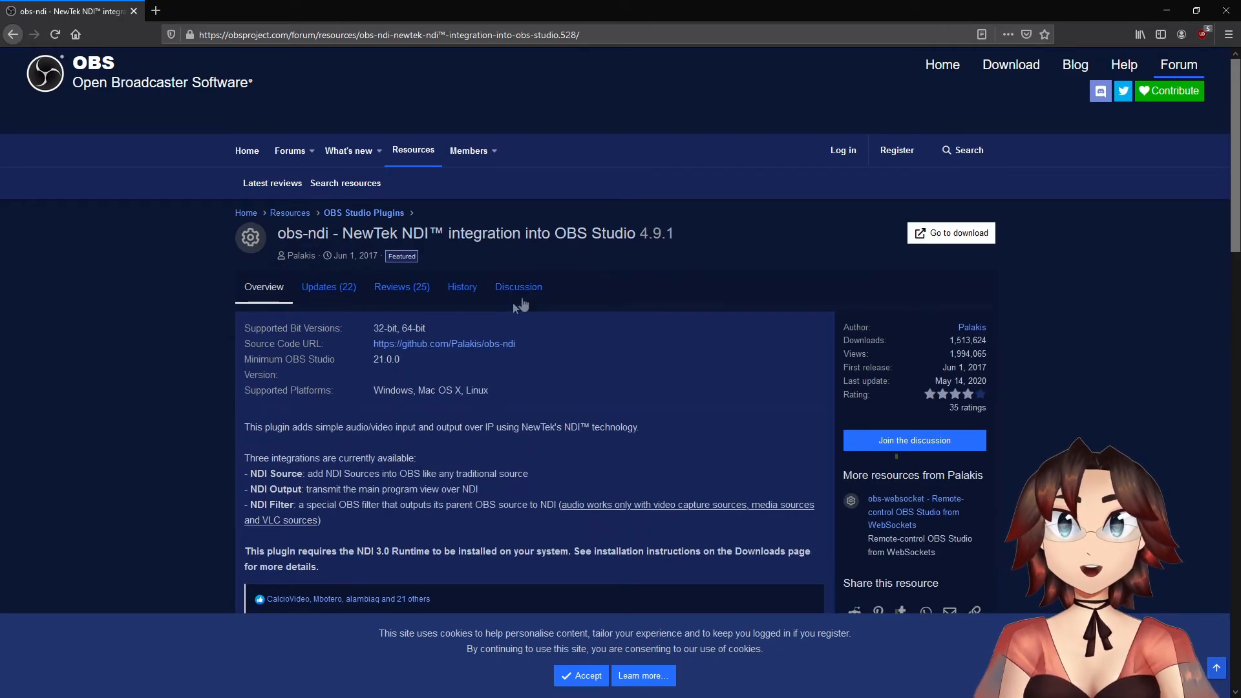
pyautogui.scroll(-1, 734, 364)
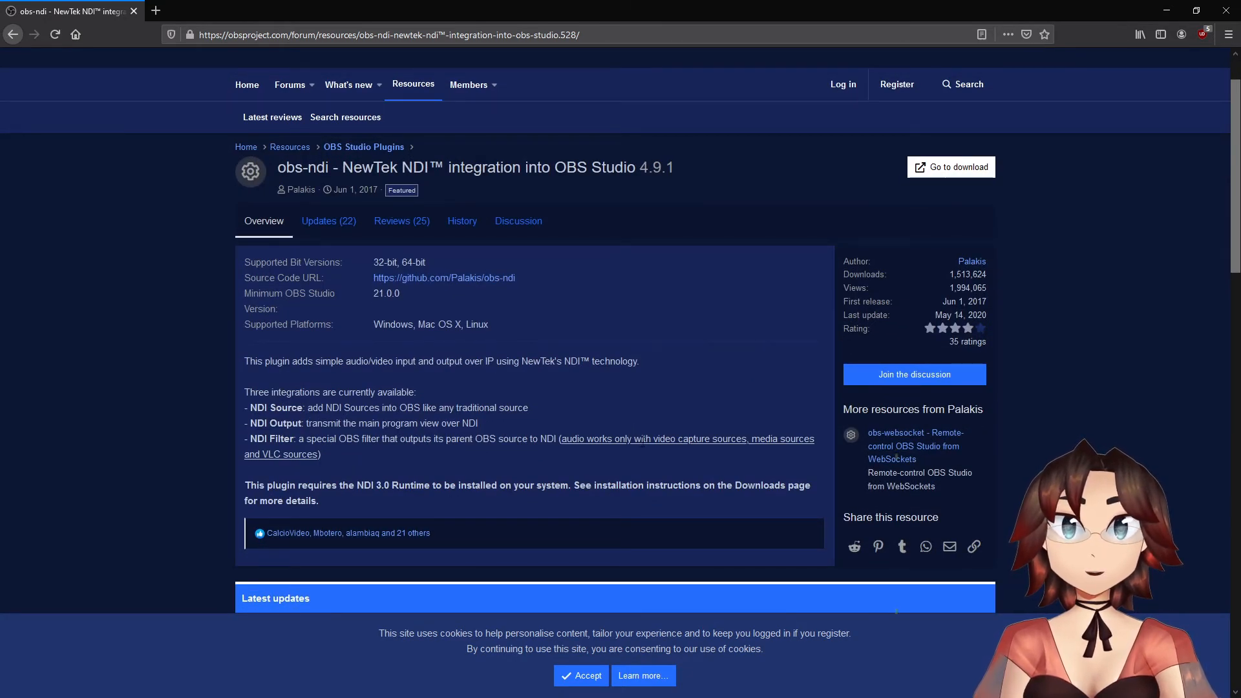
pyautogui.click(402, 278)
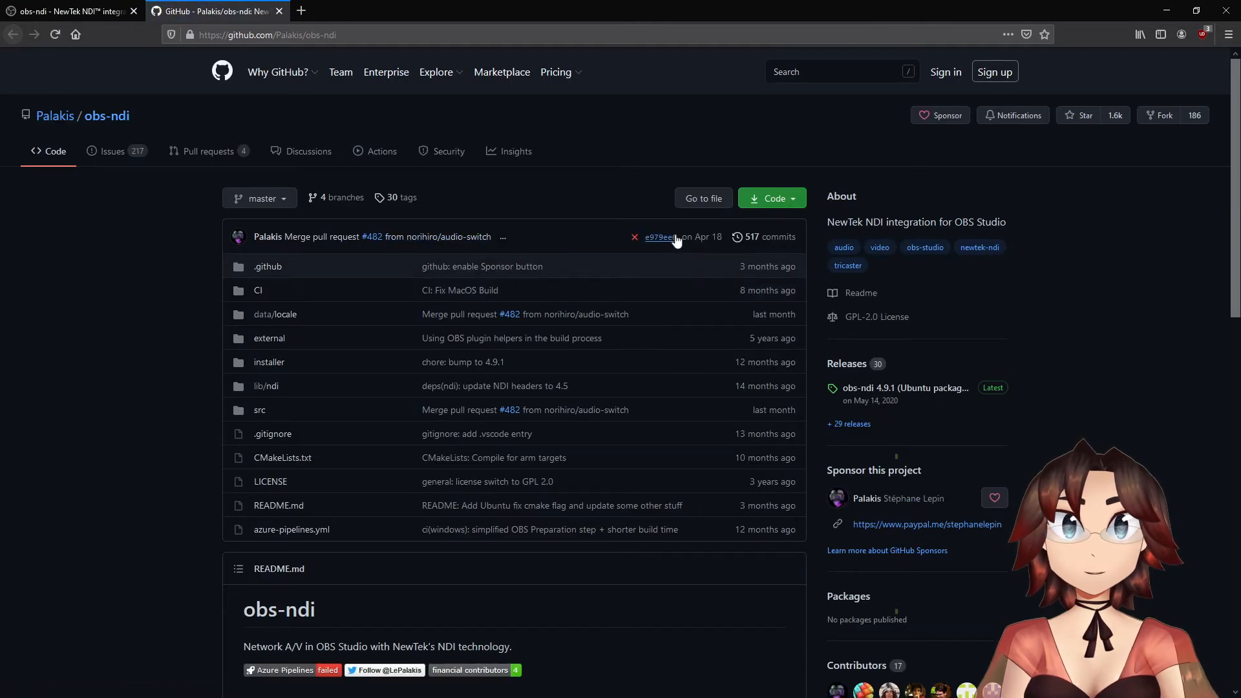
# - Locate the obs-ndi-4.9.0-Windows-Installer.exe download in the latest GitHub release, without saving it, and close the release page
pyautogui.scroll(-1, 846, 346)
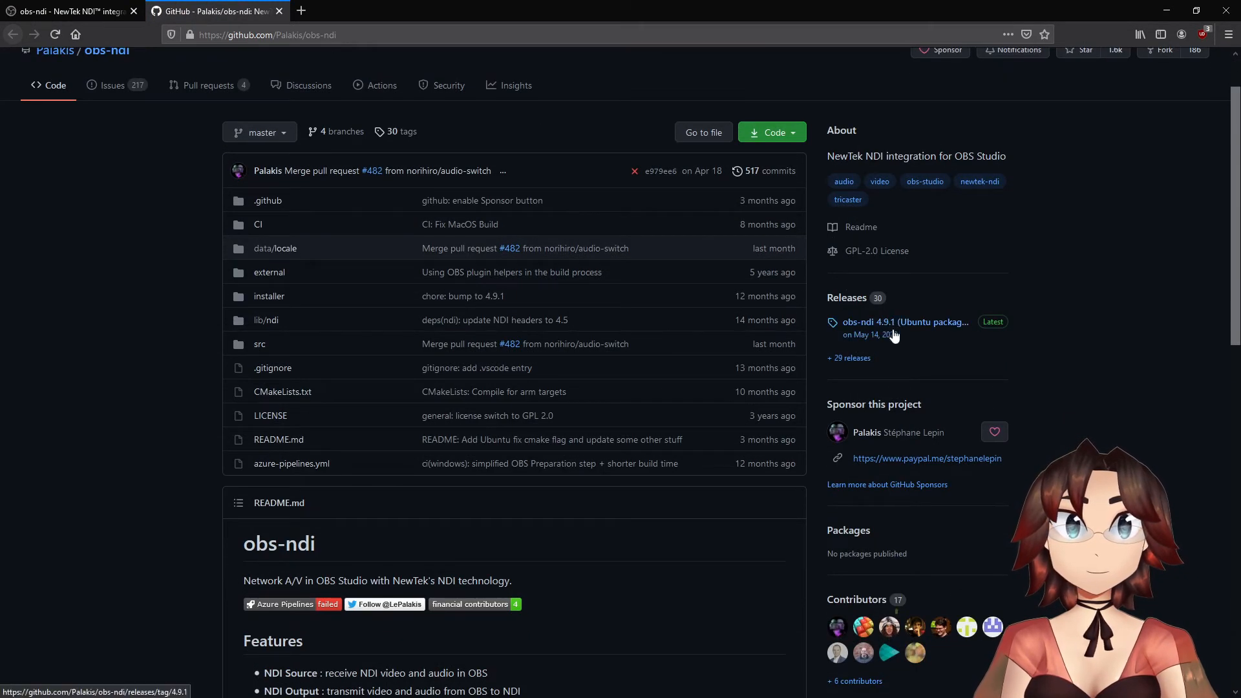
pyautogui.click(895, 328)
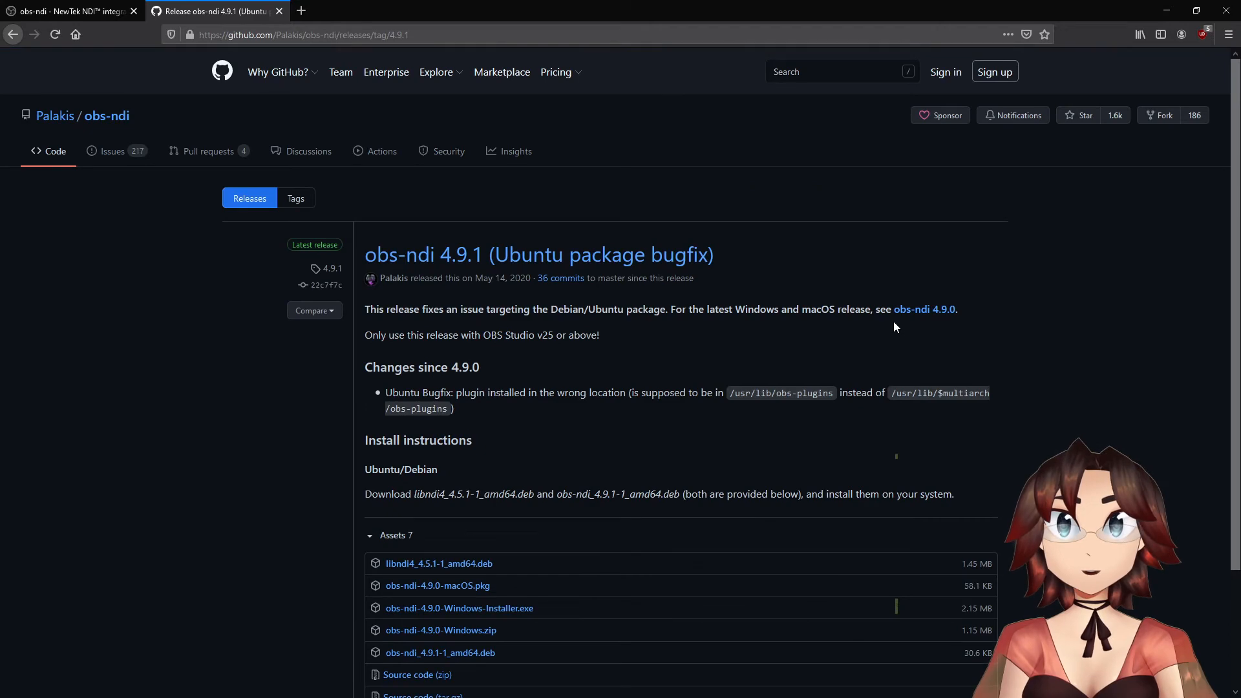
pyautogui.scroll(-2, 577, 520)
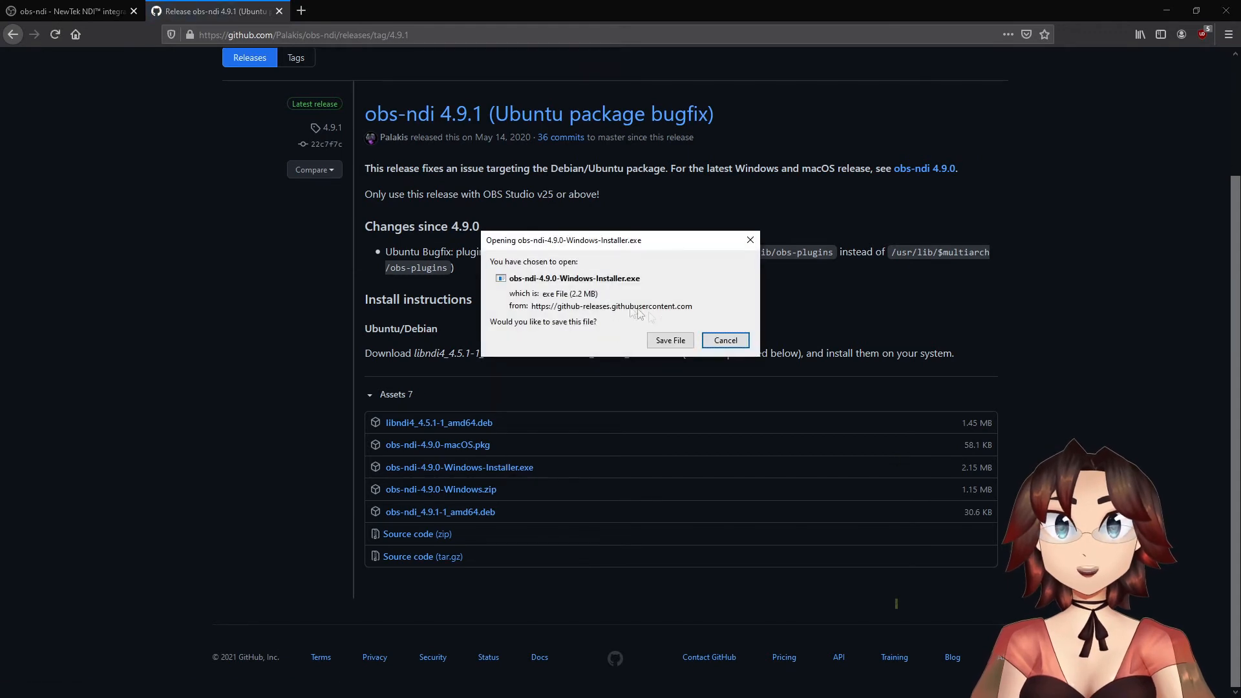
pyautogui.click(738, 343)
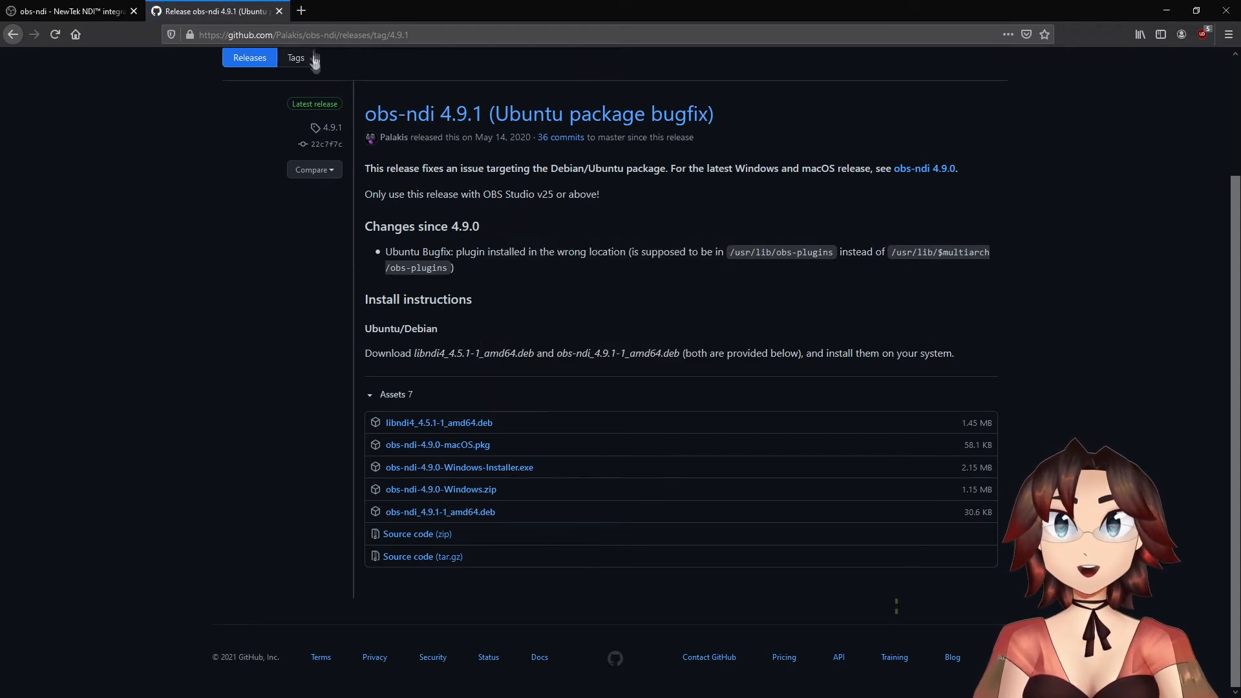
pyautogui.click(279, 12)
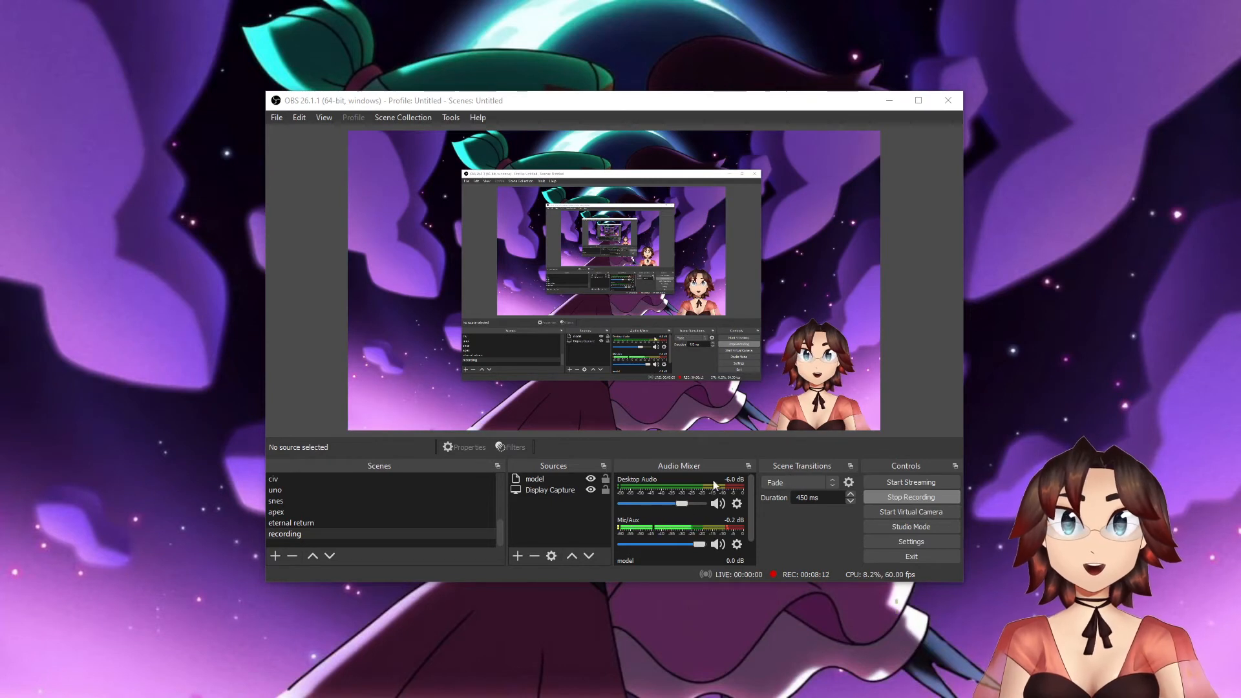
# - Add a new NDI source named "model test" to the recording scene in OBS
pyautogui.rightClick(527, 506)
pyautogui.press('Escape')
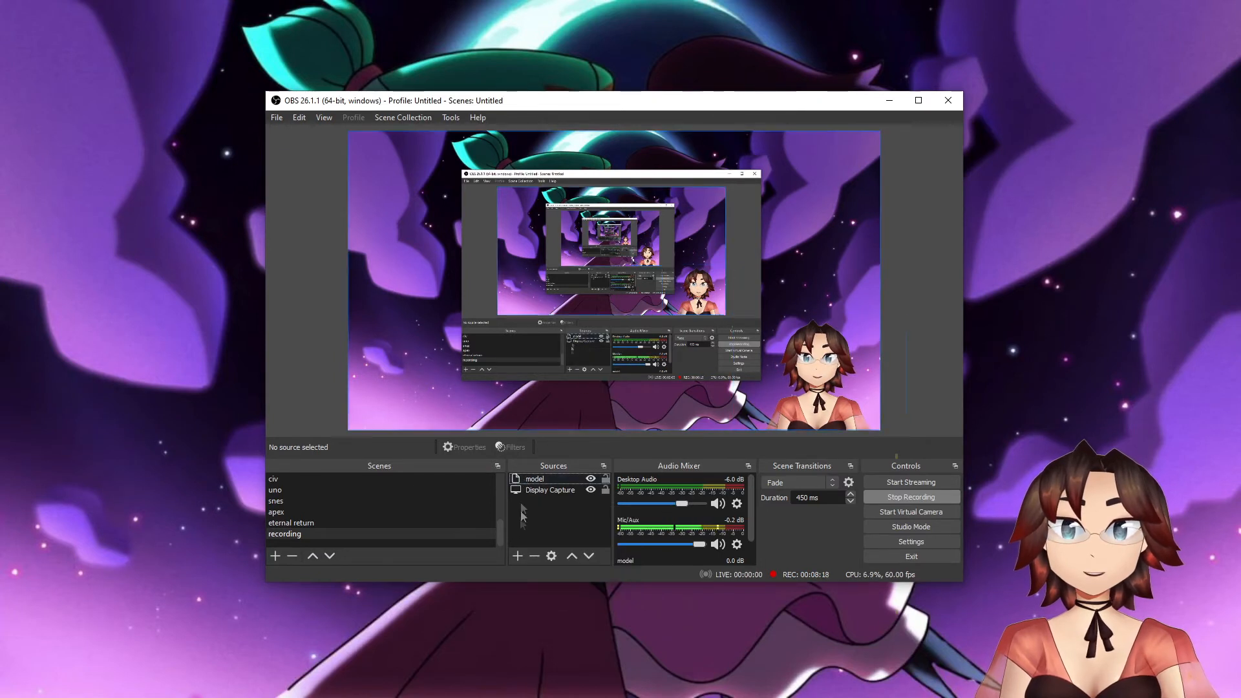
pyautogui.rightClick(518, 527)
pyautogui.moveTo(568, 535)
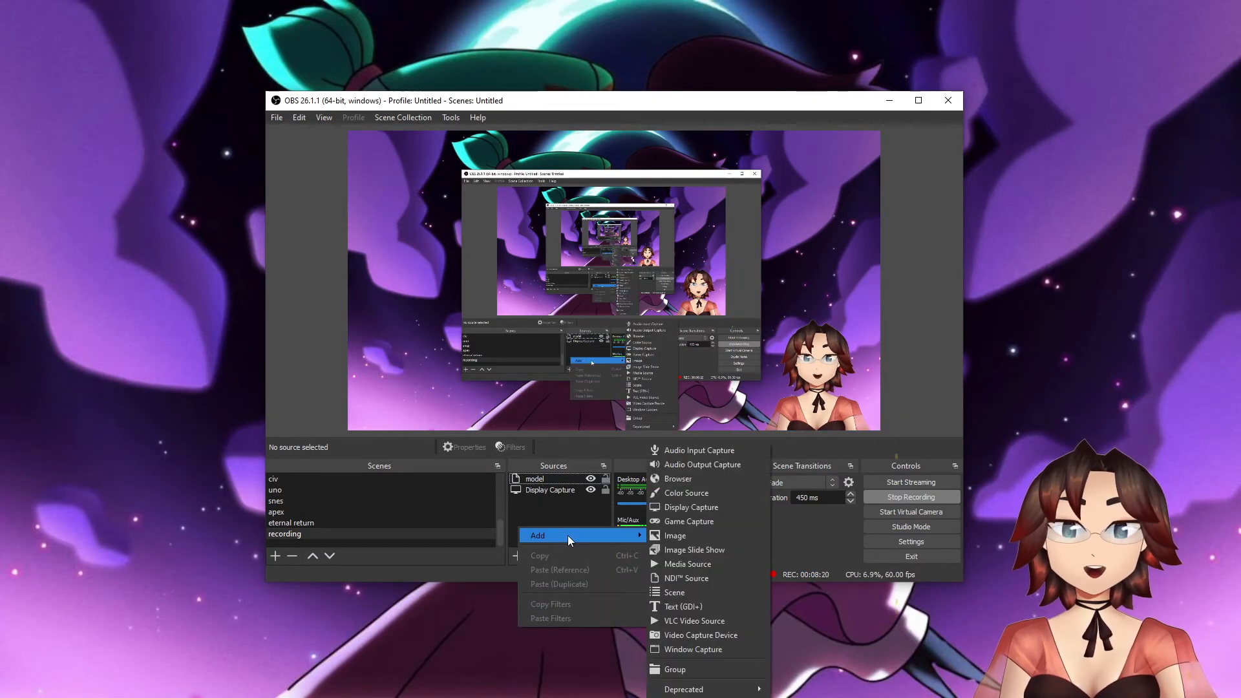
pyautogui.click(673, 577)
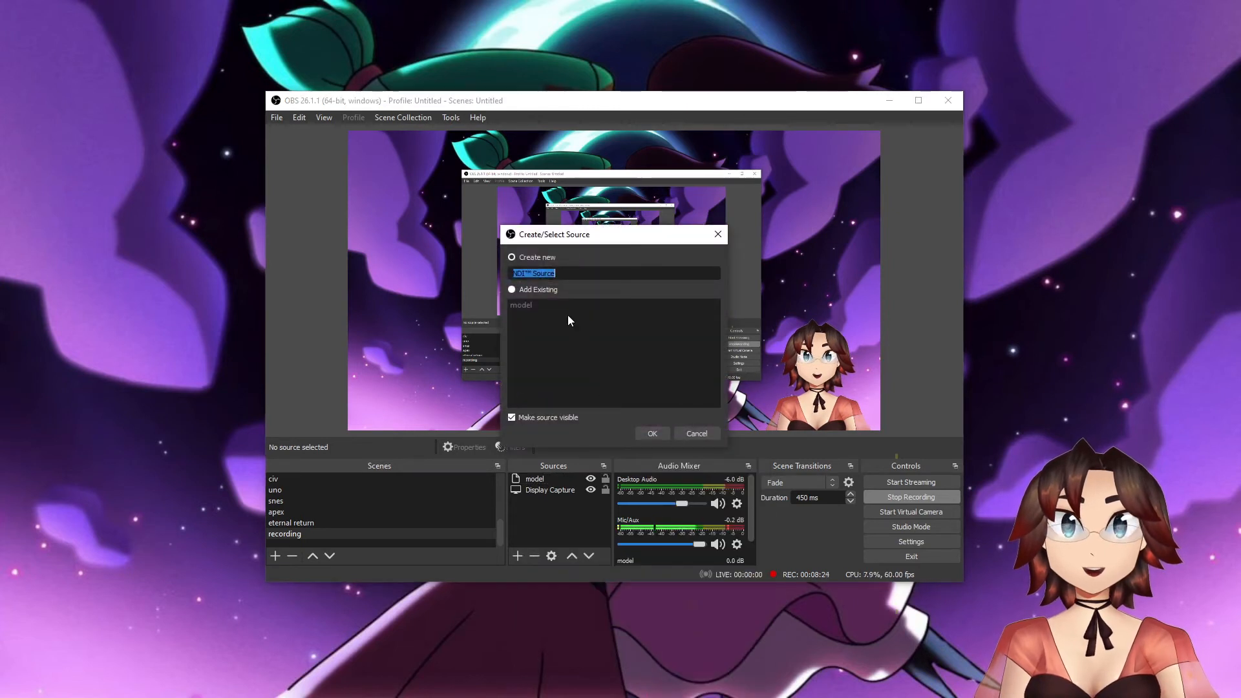
pyautogui.write('model test')
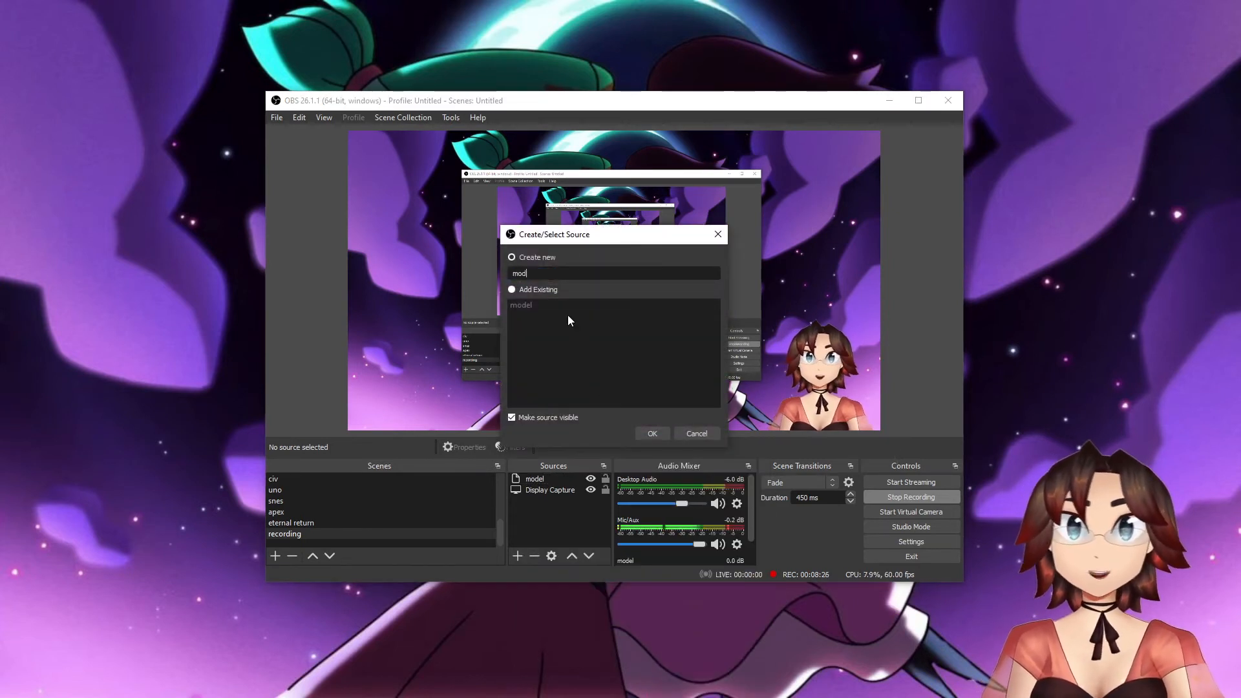
pyautogui.press('Return')
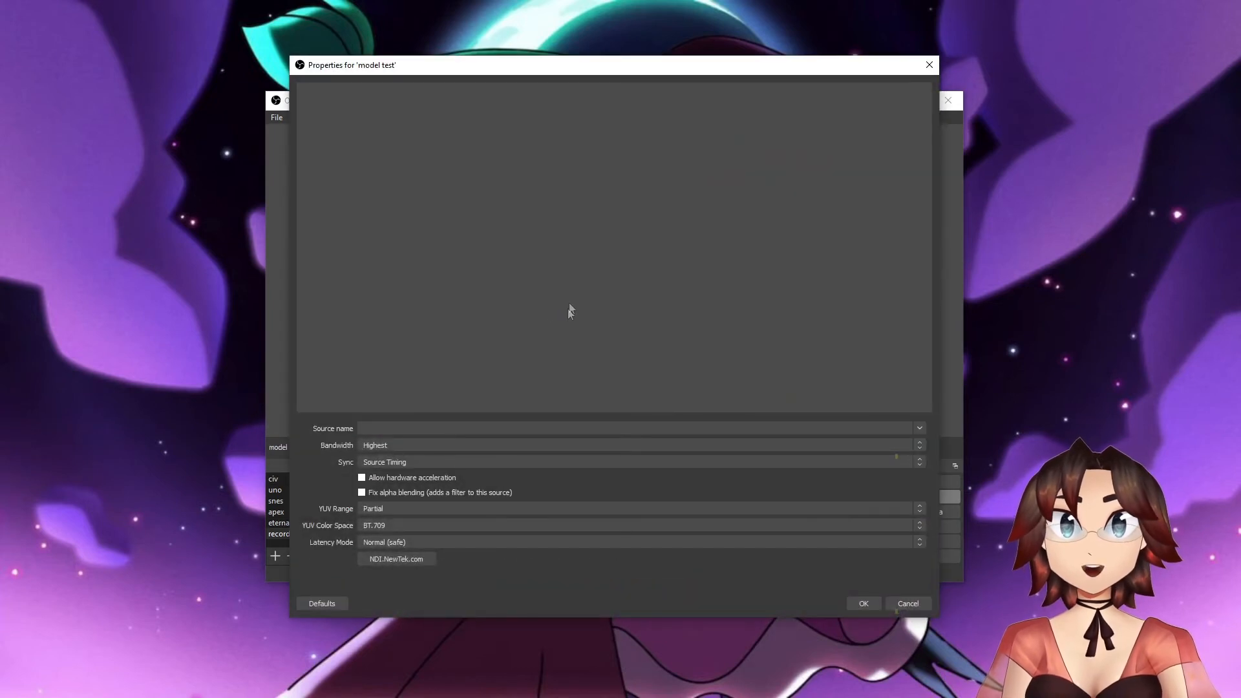
# - Choose THESEUS (Live2D Camera) as the source name for "model test" and close its properties, discarding the changes
pyautogui.click(920, 430)
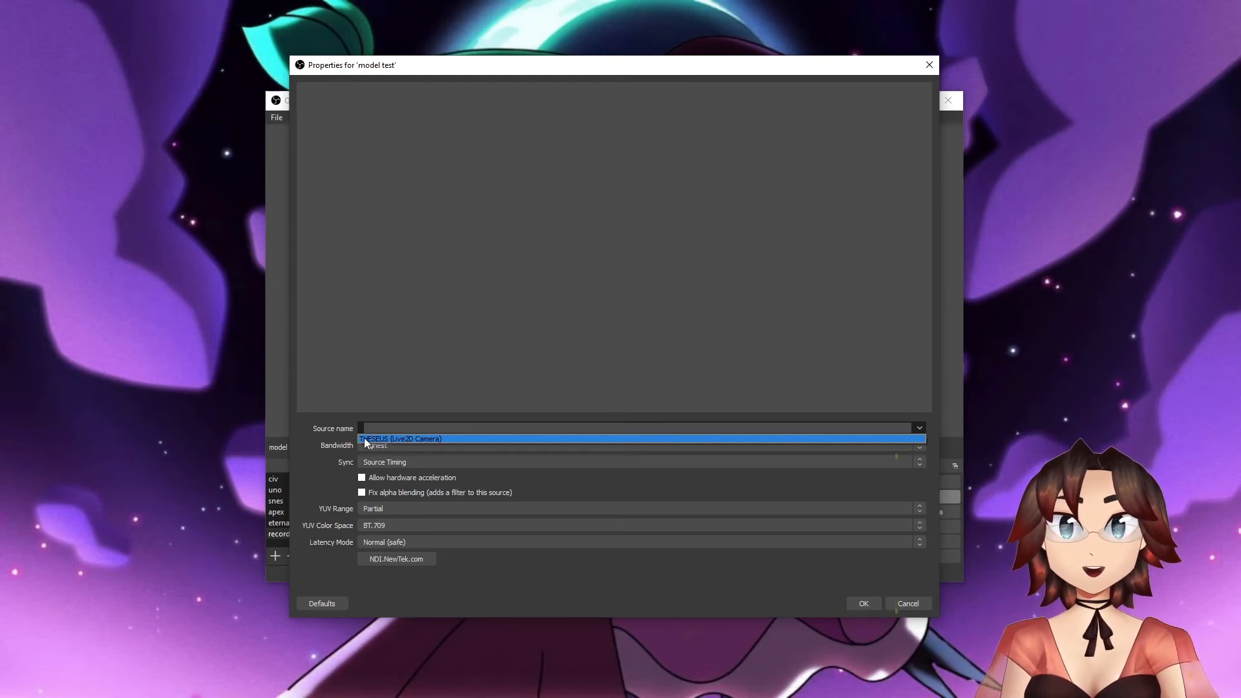
pyautogui.click(434, 440)
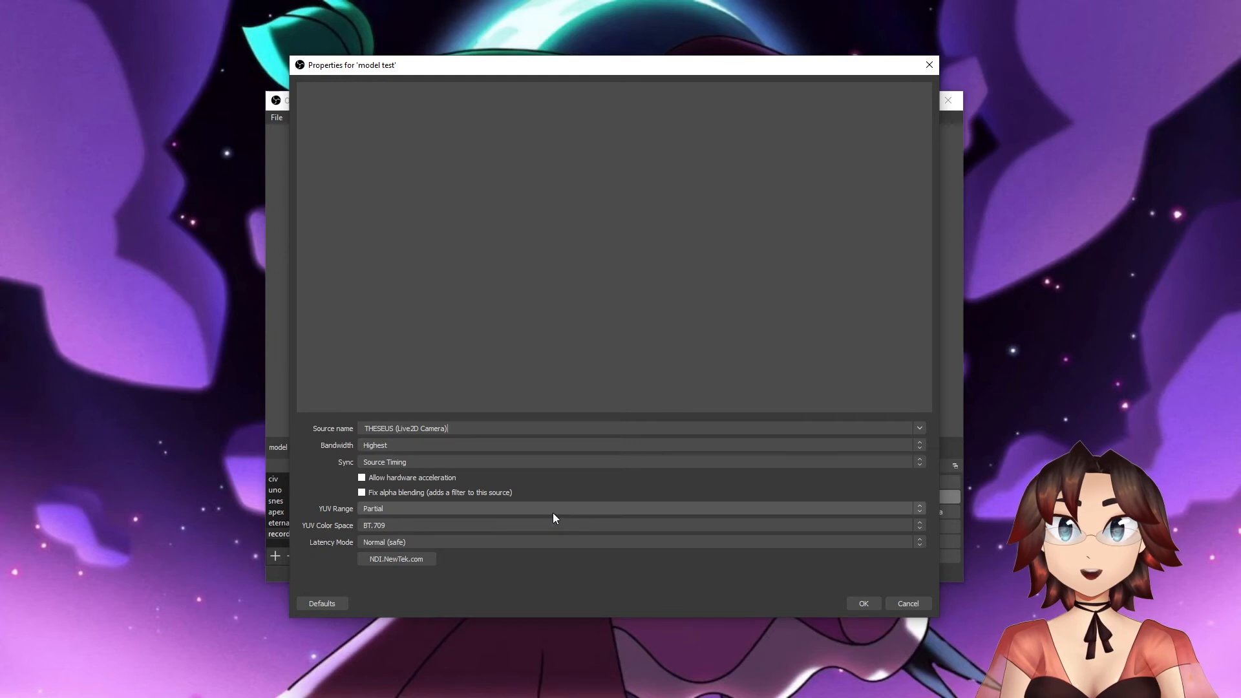
pyautogui.click(929, 65)
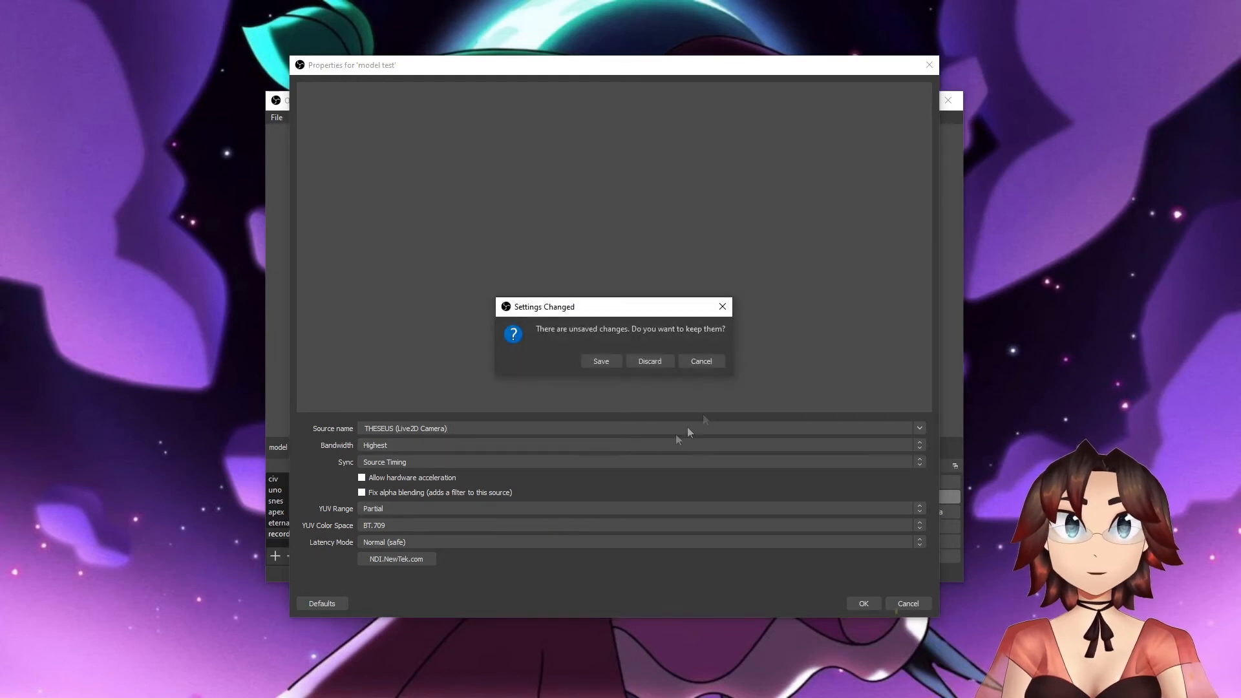
pyautogui.click(649, 360)
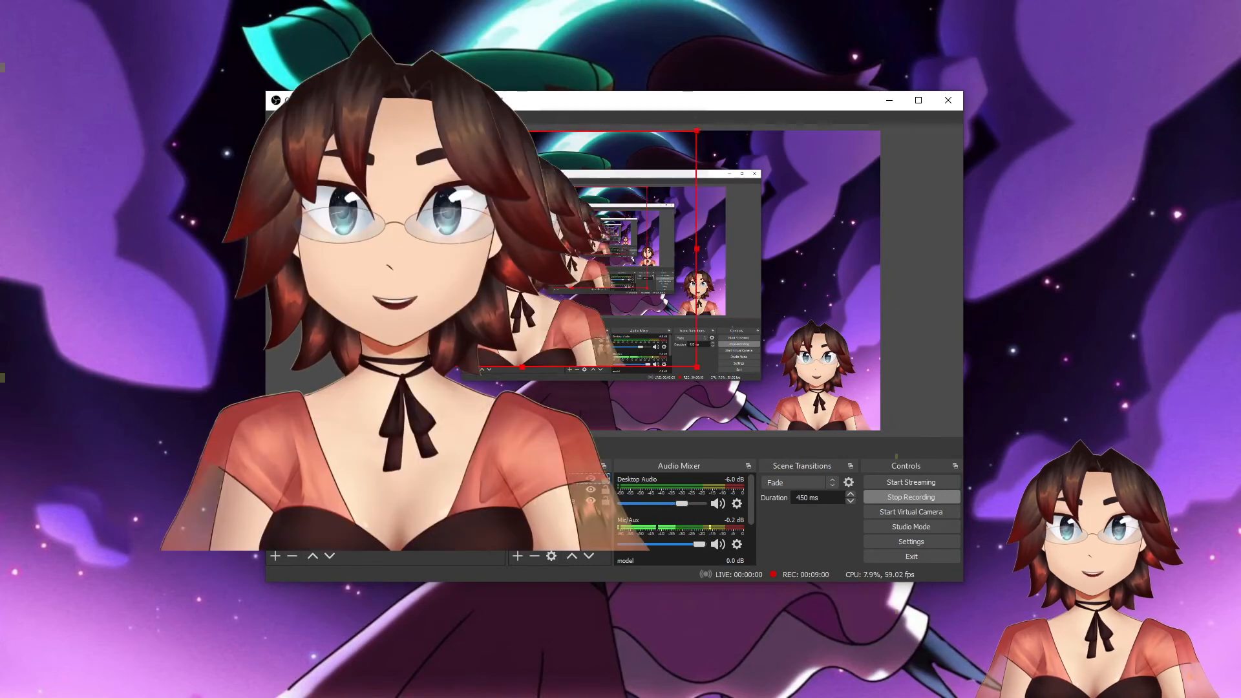
# - Remove the "model test" source from the recording scene
pyautogui.rightClick(543, 480)
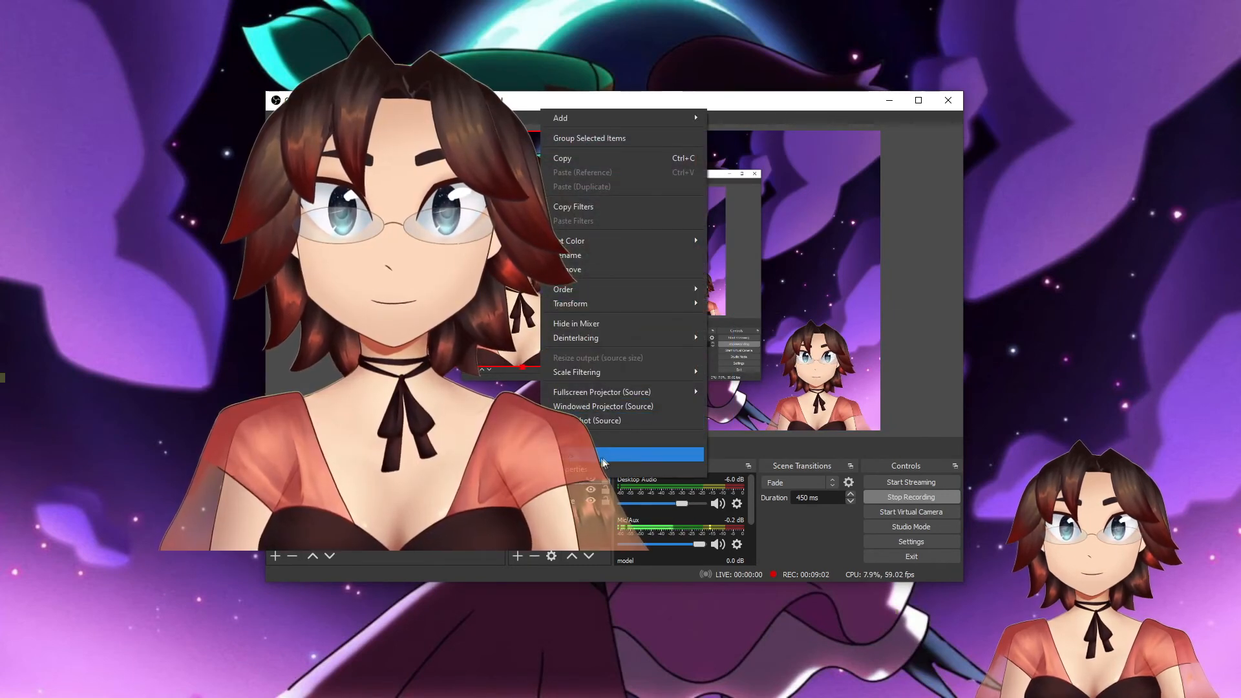
pyautogui.click(586, 270)
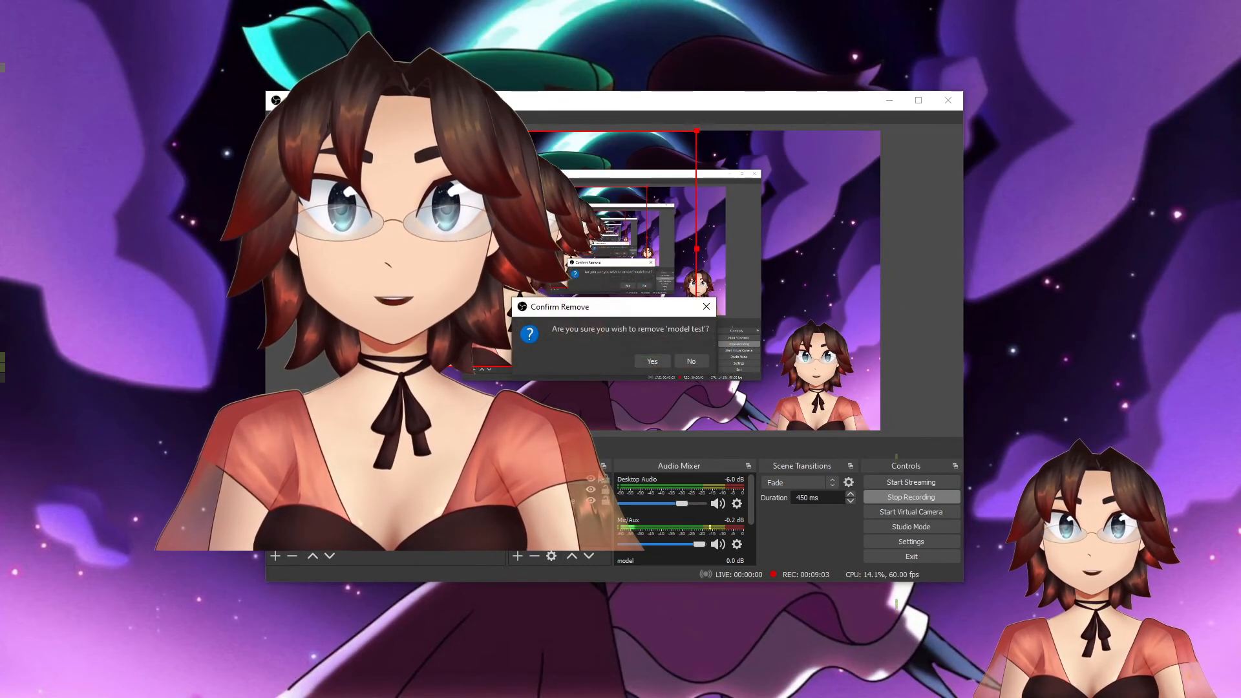
pyautogui.click(660, 363)
# - Examine the NDI properties of the existing "model" source, including hardware acceleration, YUV range and latency mode
pyautogui.rightClick(536, 479)
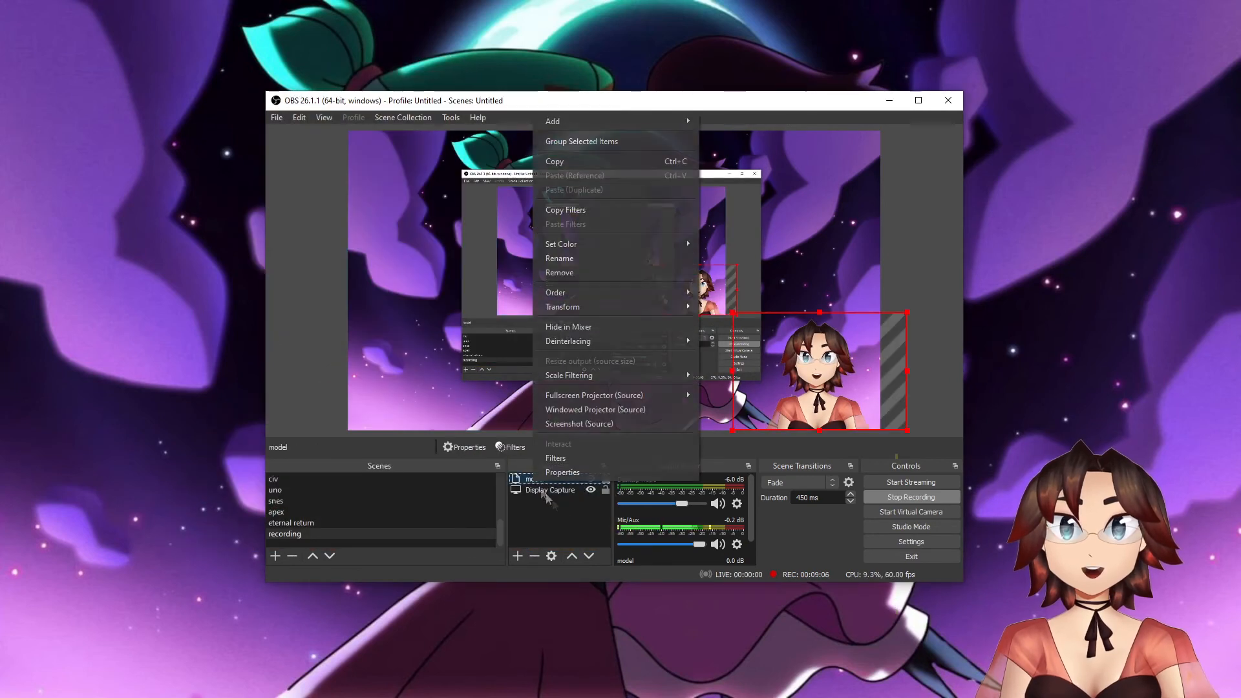
pyautogui.click(582, 473)
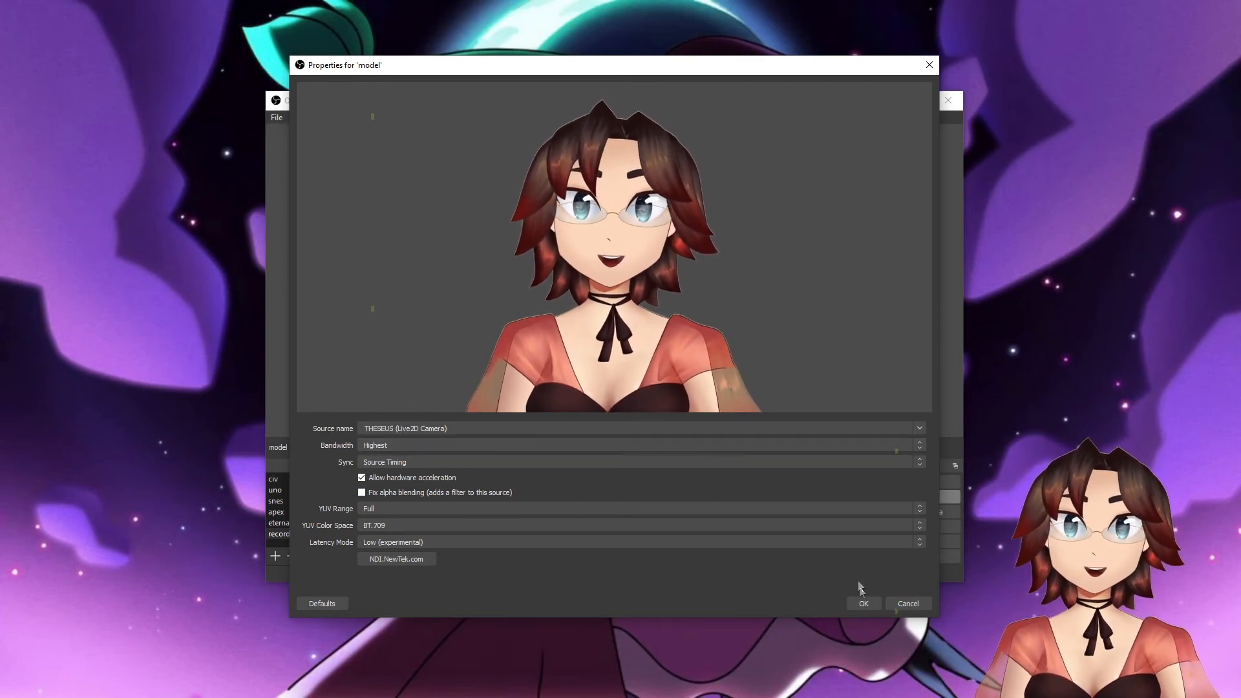
pyautogui.click(864, 603)
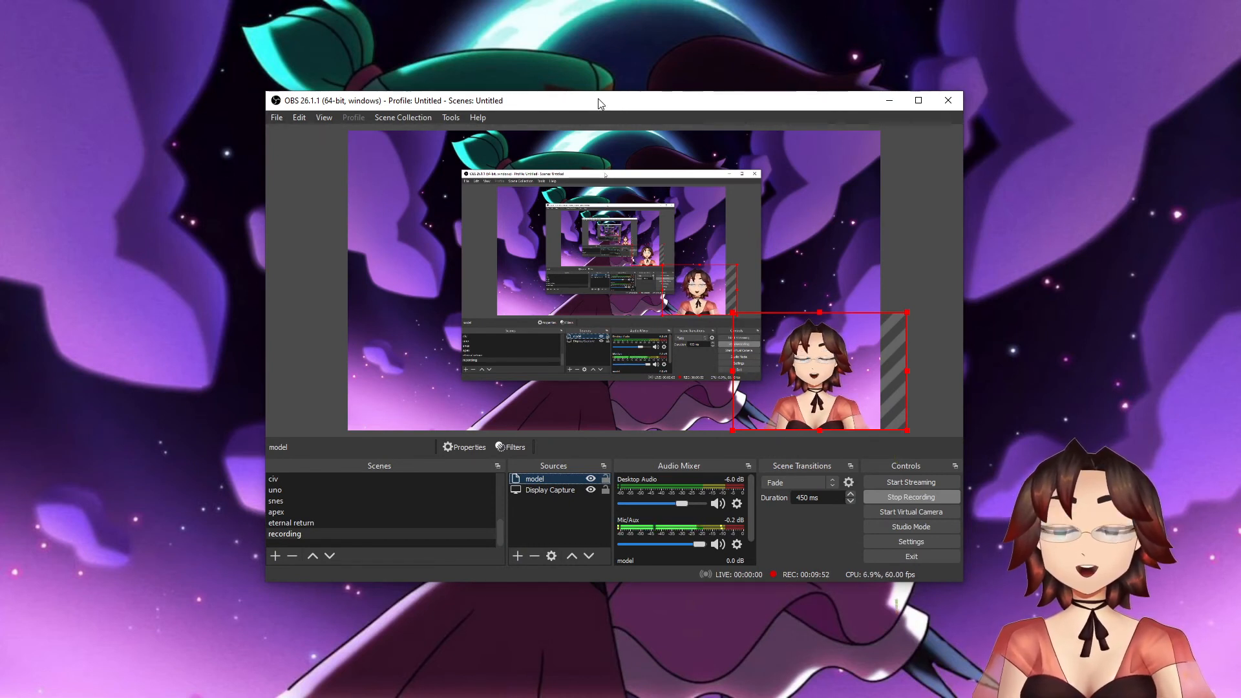
# - Arrange the OBS and VTube Studio windows side by side, close VTube Studio's settings and show its main menu
pyautogui.moveTo(599, 104); pyautogui.dragTo(285, 109)
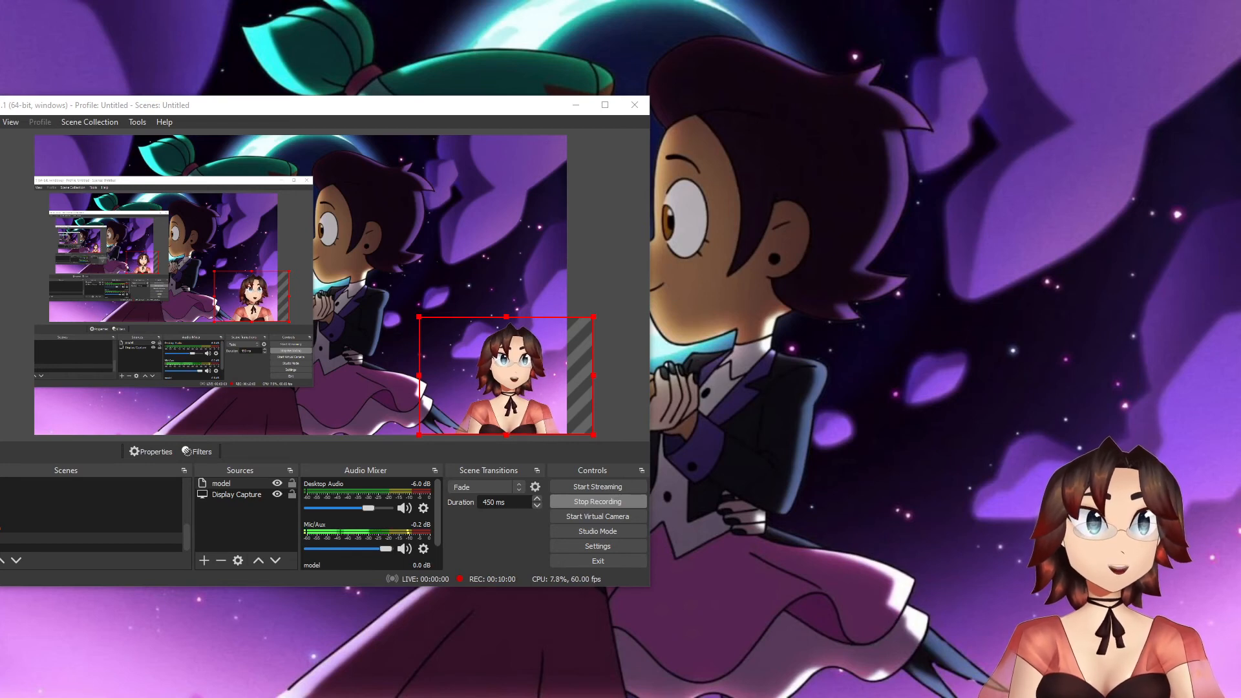
pyautogui.moveTo(1240, 94); pyautogui.dragTo(648, 87)
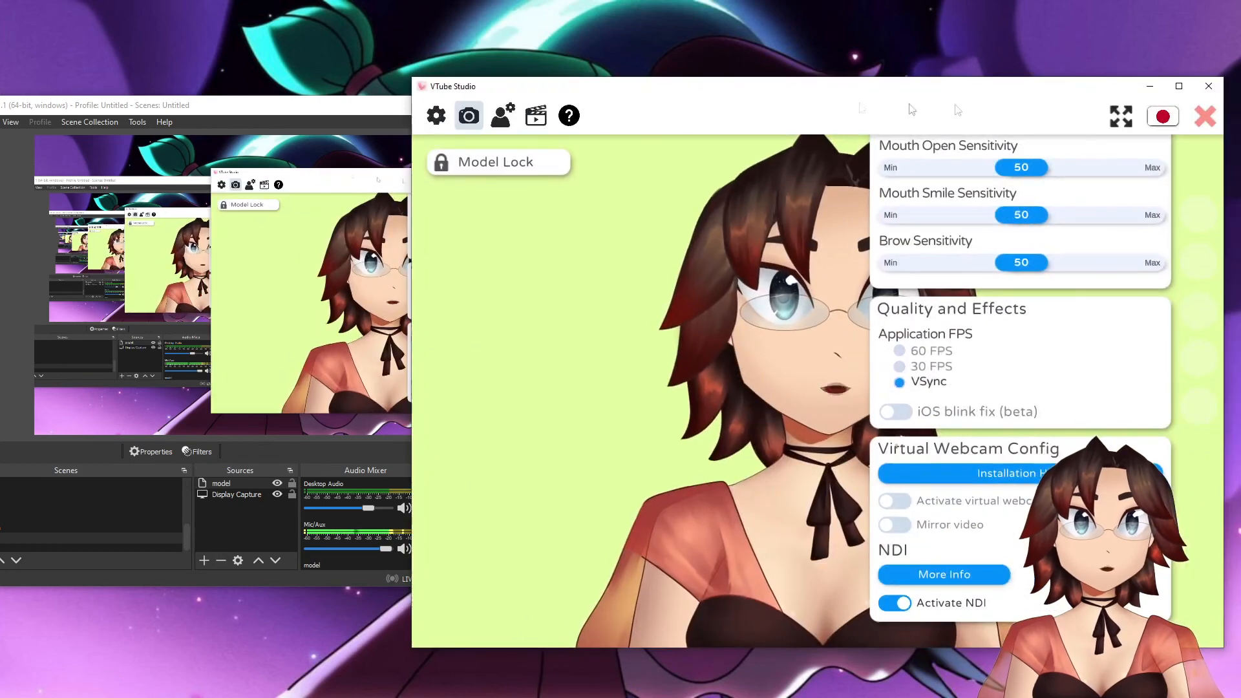
pyautogui.click(1205, 117)
pyautogui.doubleClick(452, 173)
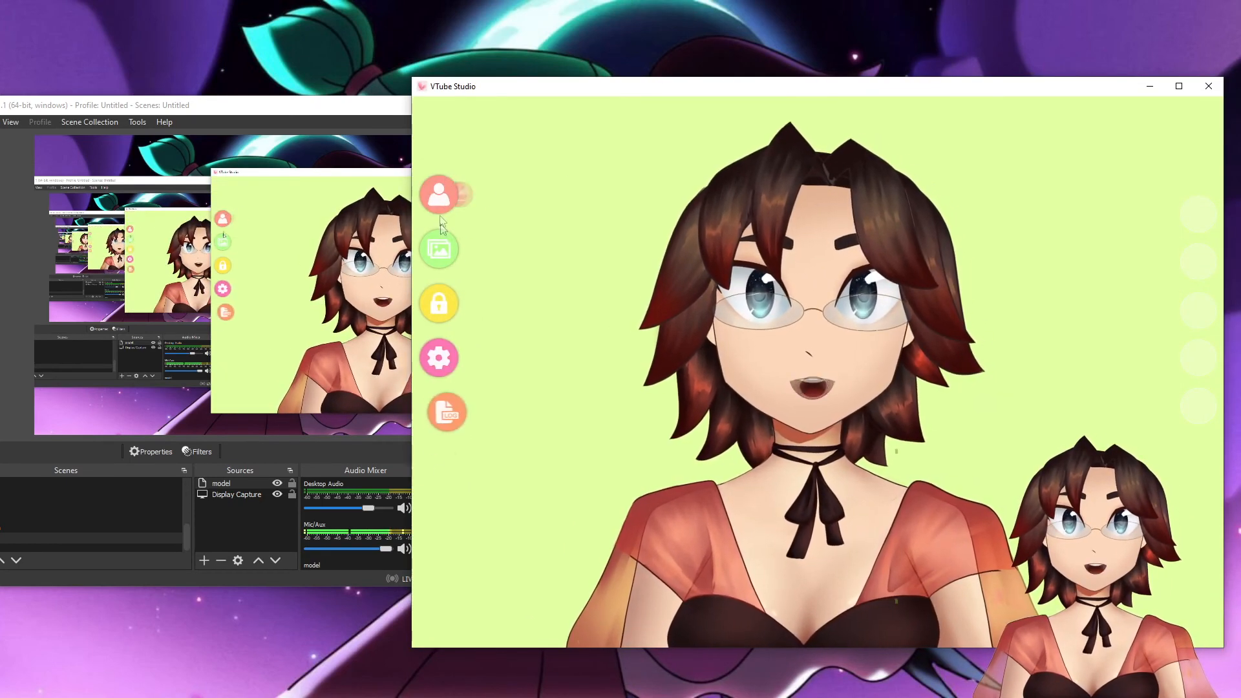
# - Look through VTube Studio's model choices, background list and camera settings with the NDI option, and close the settings
pyautogui.click(441, 200)
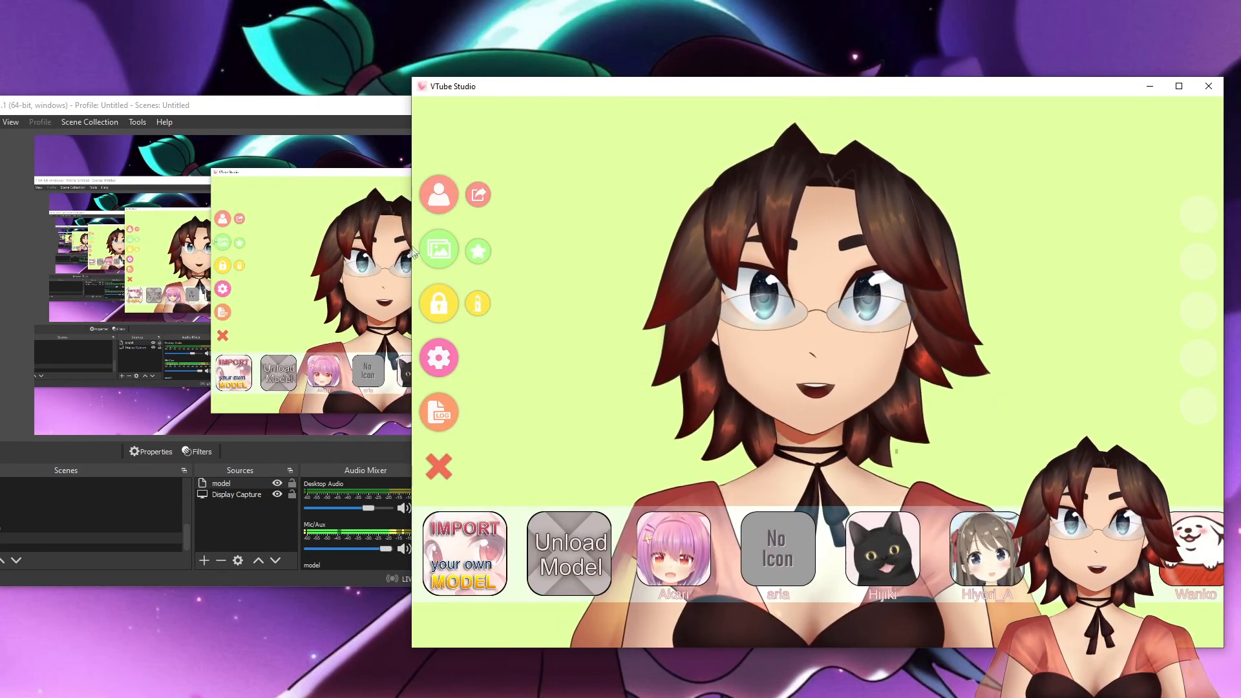
pyautogui.click(437, 250)
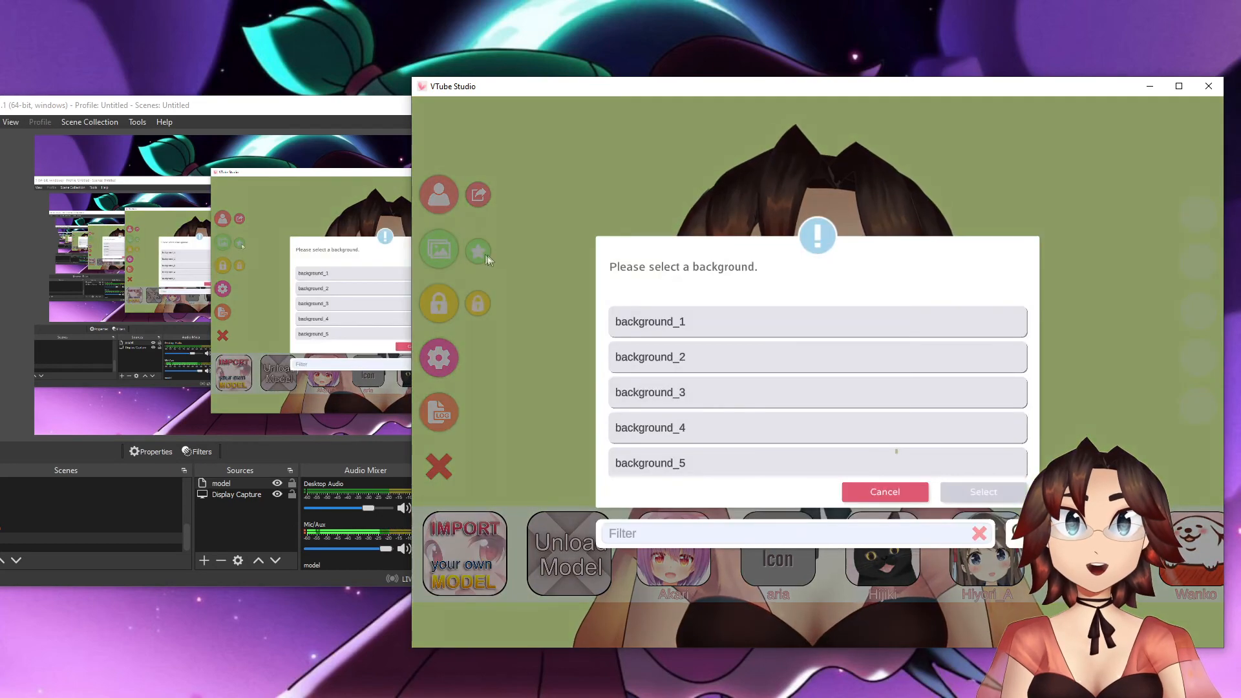
pyautogui.click(704, 405)
pyautogui.click(439, 358)
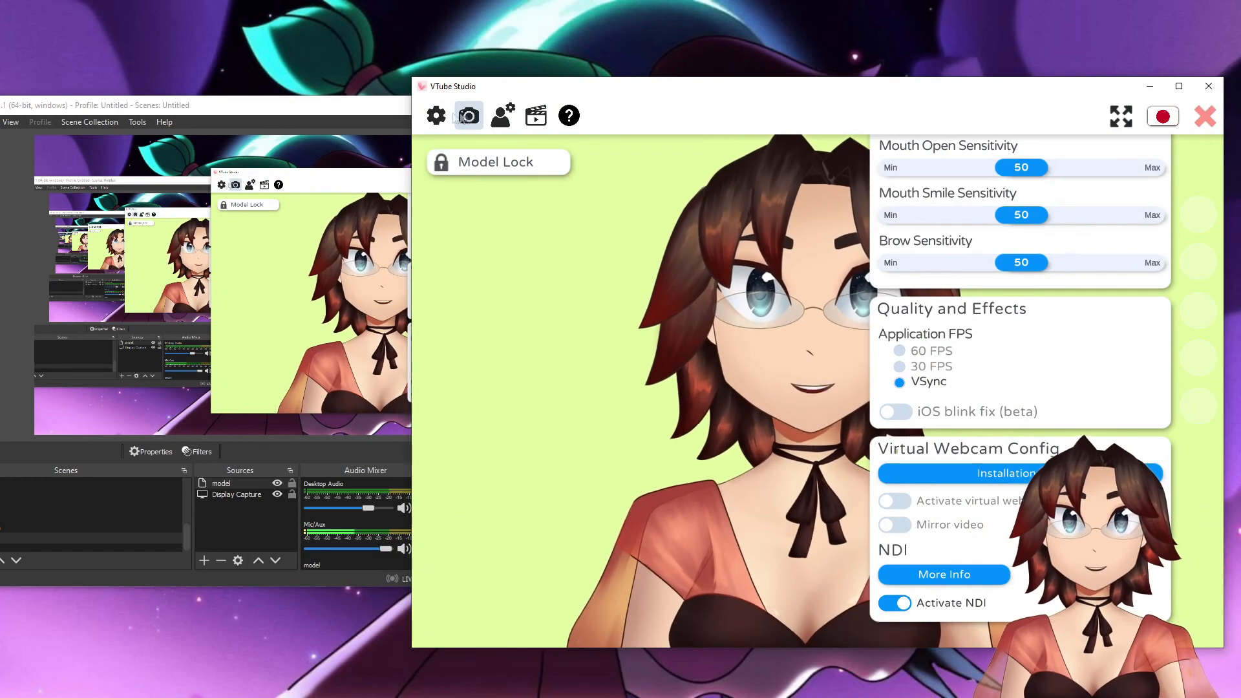
pyautogui.click(1205, 117)
# - Clear the VTube Studio window off the desktop, select the model in the OBS preview and move the OBS window fully into view
pyautogui.moveTo(817, 79); pyautogui.dragTo(1240, 64)
pyautogui.moveTo(507, 391)
pyautogui.mouseDown()
pyautogui.moveTo(514, 403)
pyautogui.moveTo(509, 393)
pyautogui.mouseUp()
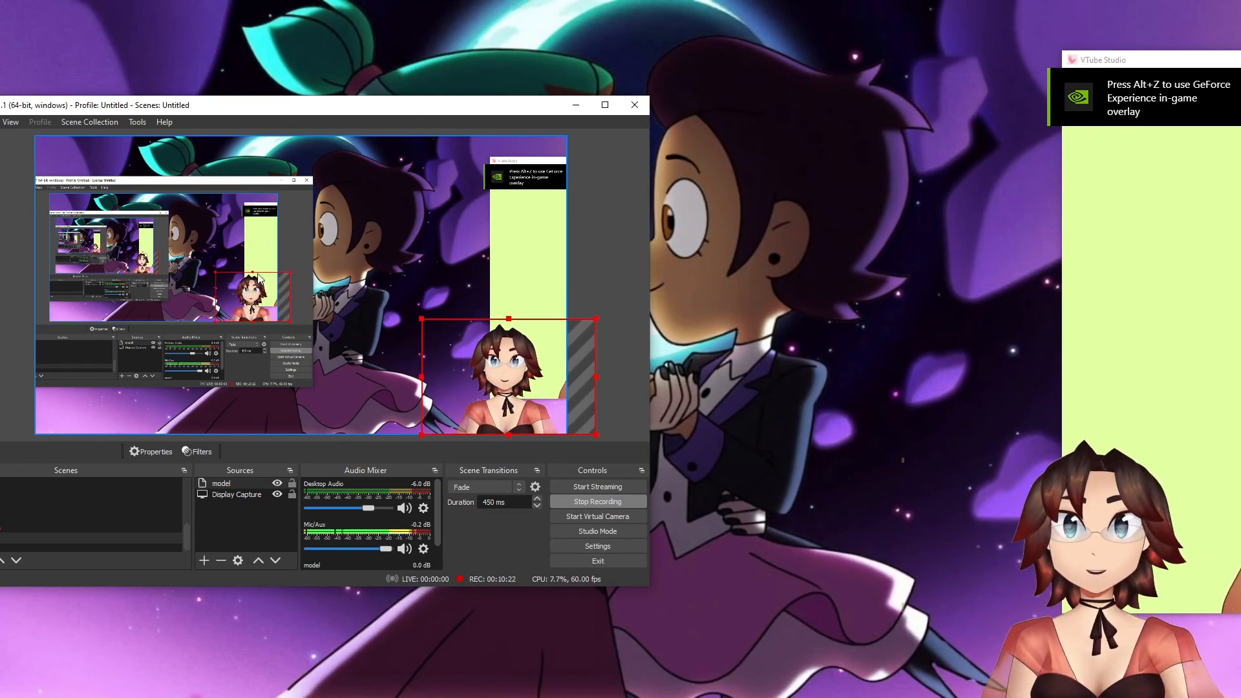
pyautogui.moveTo(341, 107); pyautogui.dragTo(435, 103)
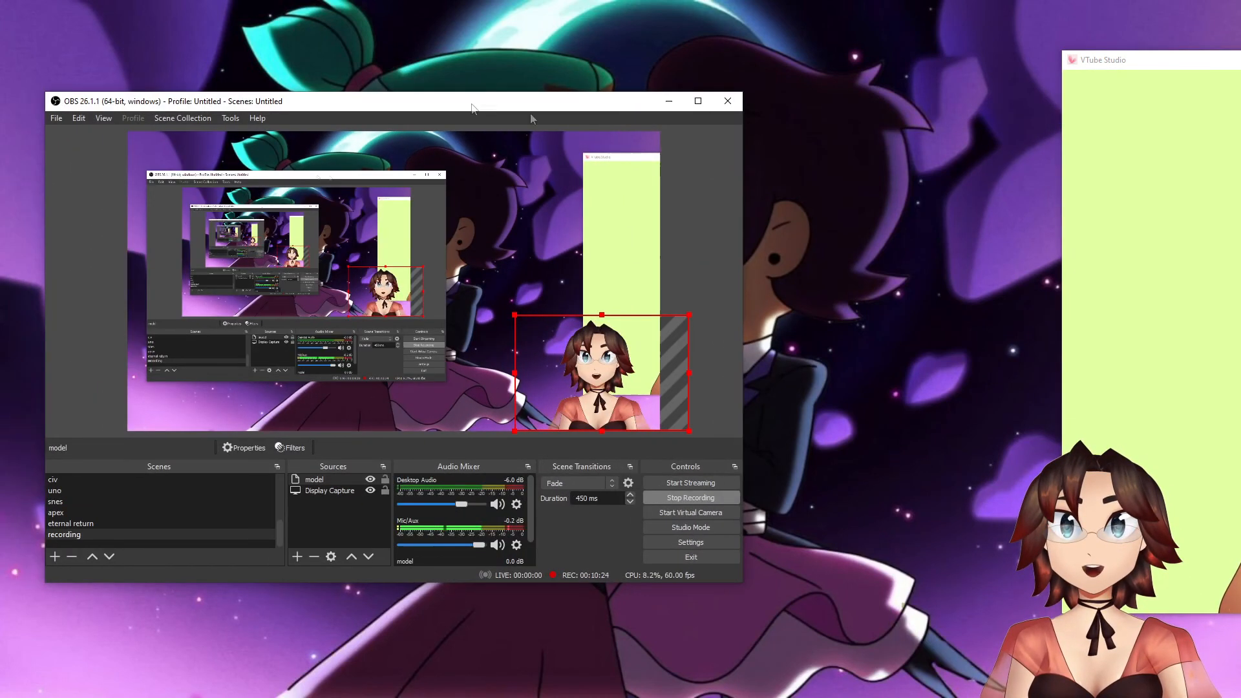
pyautogui.click(1240, 60)
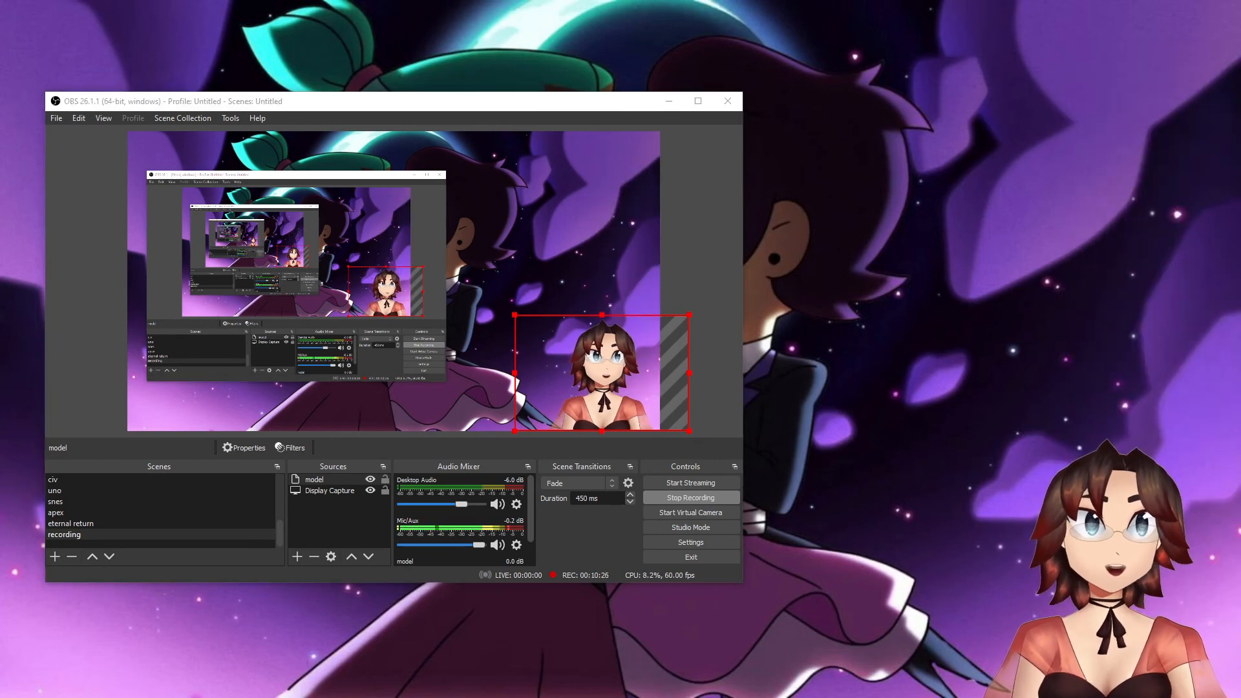